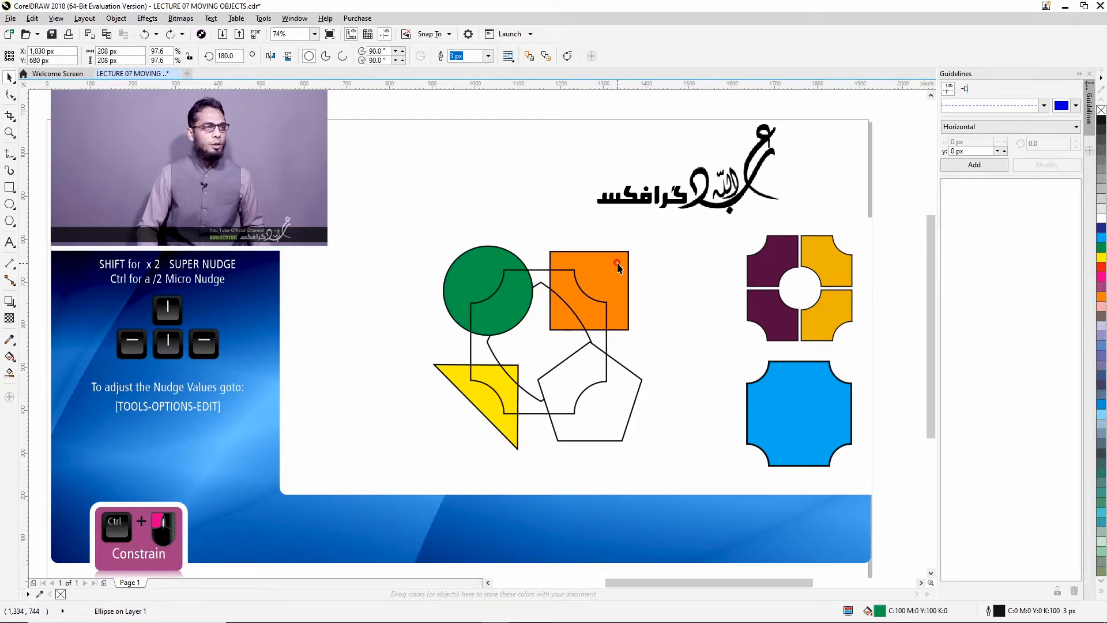
Try moving the green circle and orange square together toward the top of the page, and undo the moves.
{"action": "left_click", "coordinate": [617, 263], "text": "shift"}
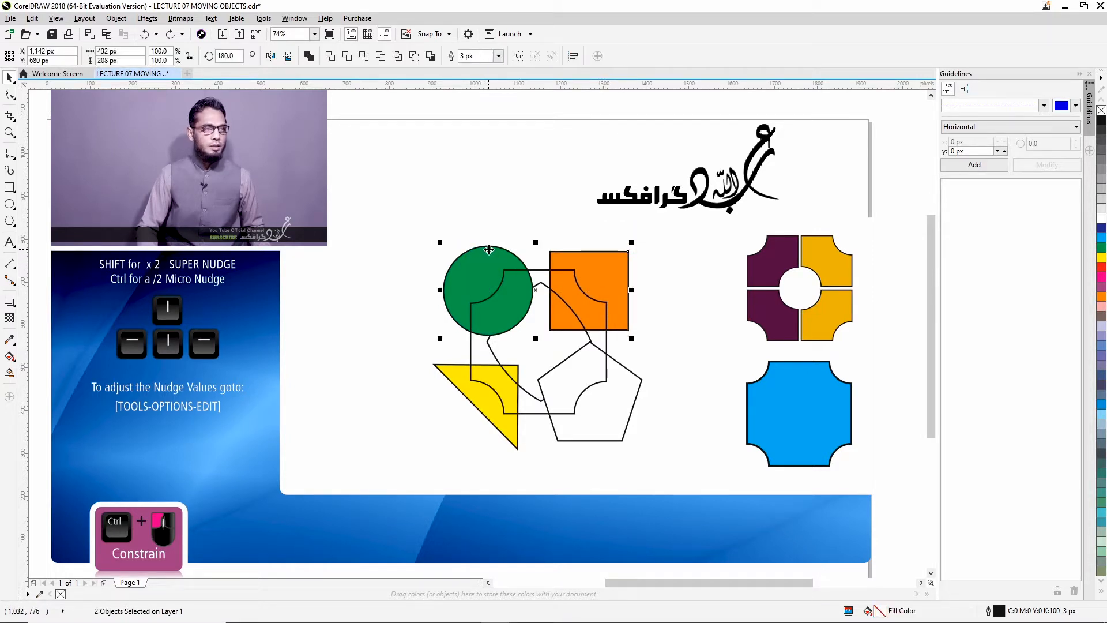
{"action": "left_click_drag", "start_coordinate": [500, 256], "coordinate": [350, 171]}
{"action": "left_click_drag", "start_coordinate": [445, 185], "coordinate": [509, 198]}
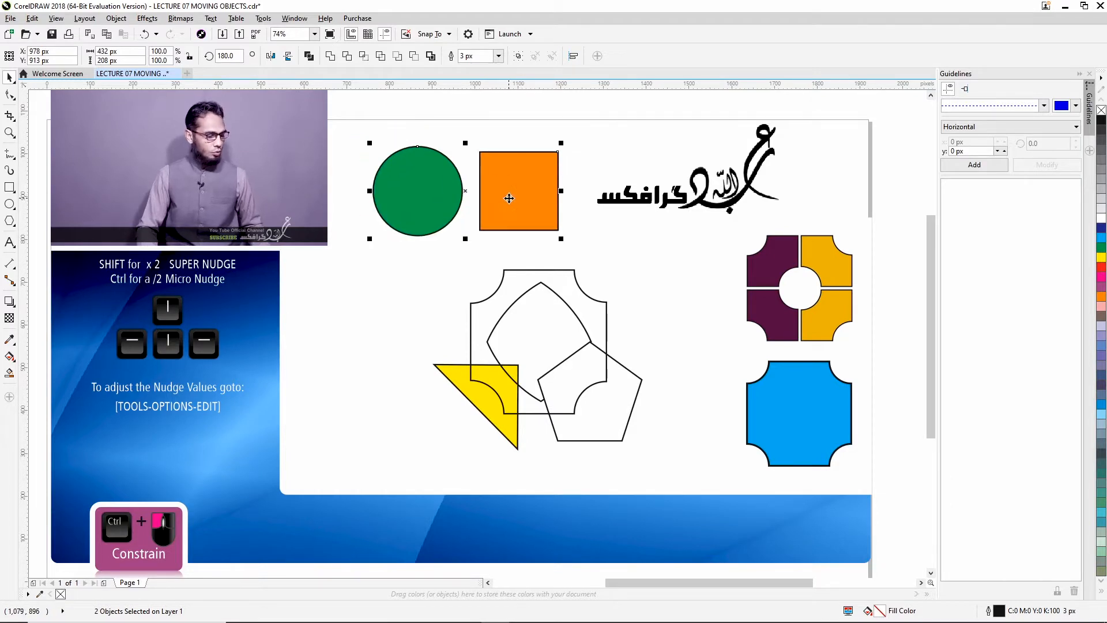
{"action": "key", "text": "ctrl+z"}
{"action": "key", "text": "ctrl+z"}
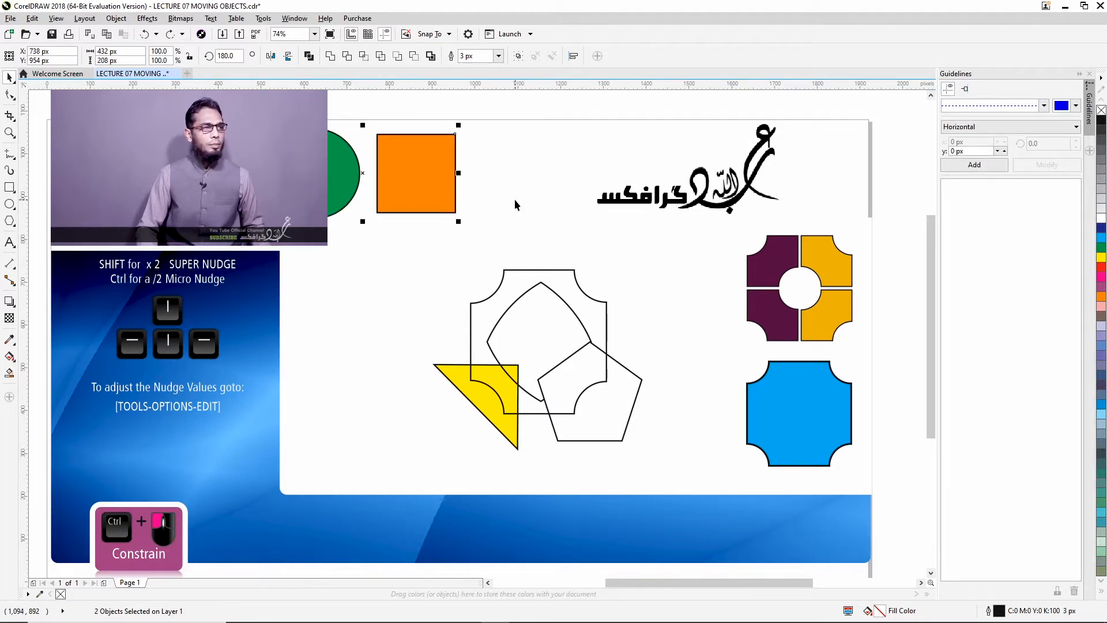
{"action": "key", "text": "ctrl+z"}
{"action": "key", "text": "ctrl+z"}
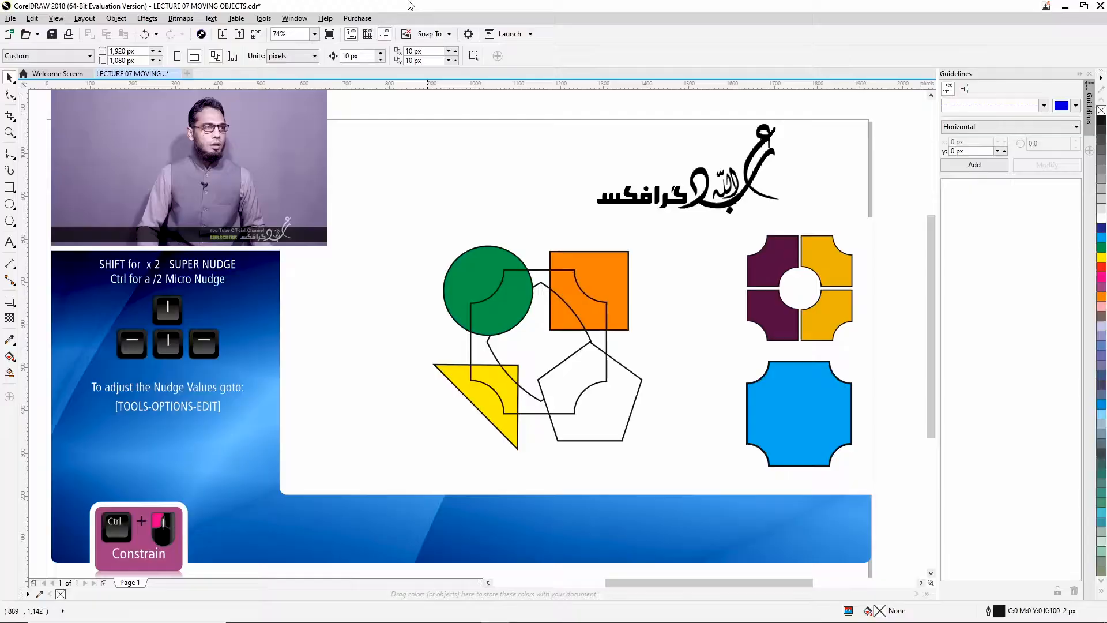
Marquee-select the six overlapping shapes, move them up as one selection, and bring them back near the middle of the white area.
{"action": "left_click_drag", "start_coordinate": [408, 223], "coordinate": [657, 413]}
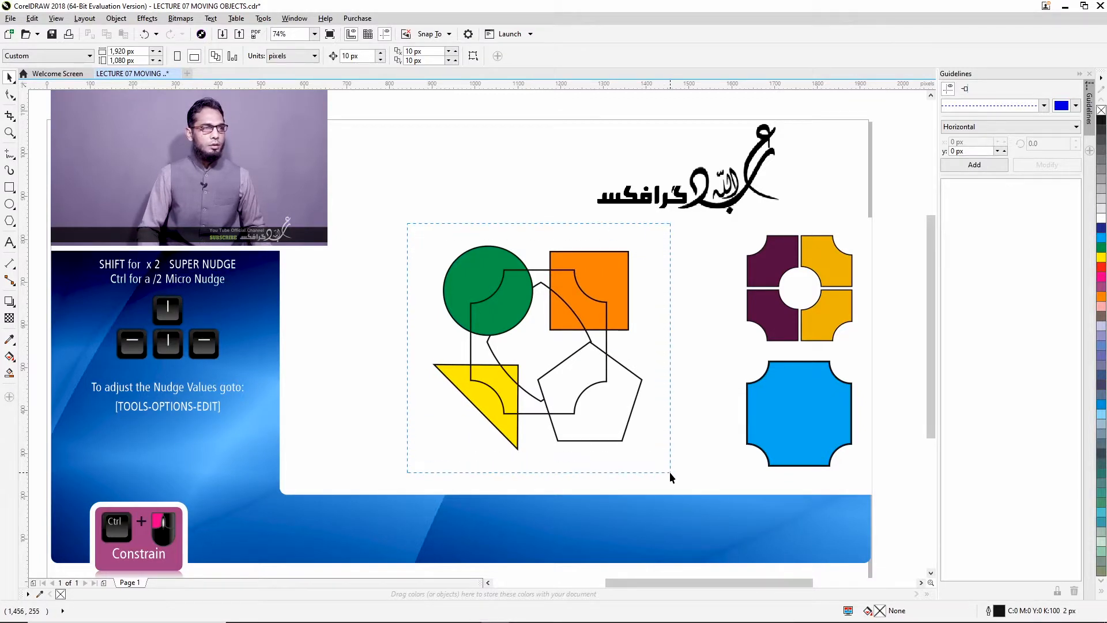
{"action": "left_click_drag", "start_coordinate": [669, 471], "coordinate": [669, 471]}
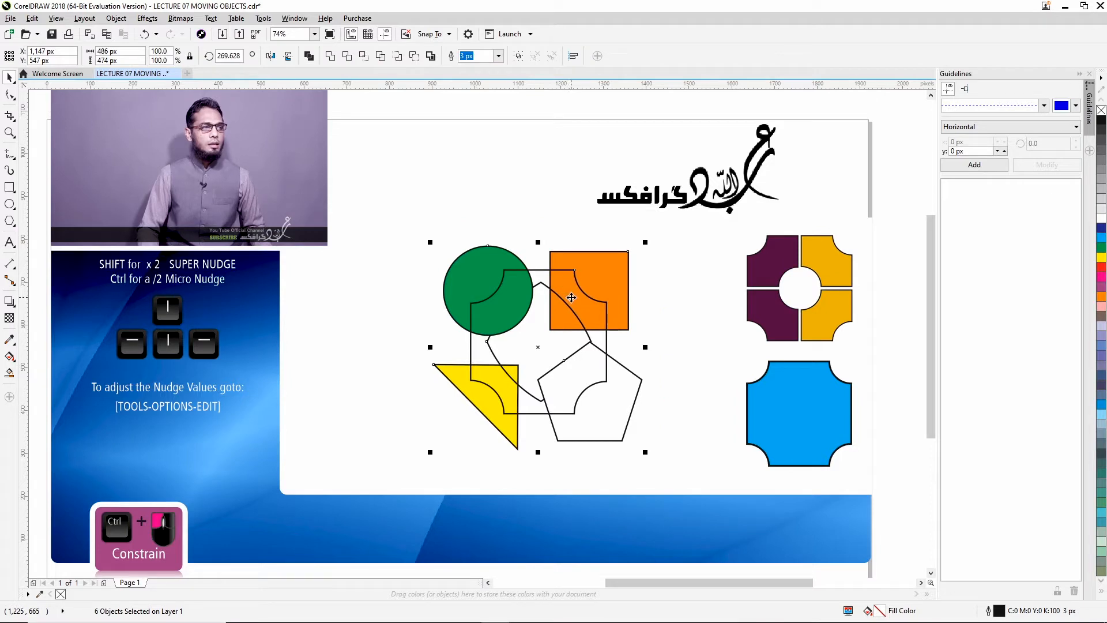
{"action": "left_click_drag", "start_coordinate": [490, 264], "coordinate": [436, 167]}
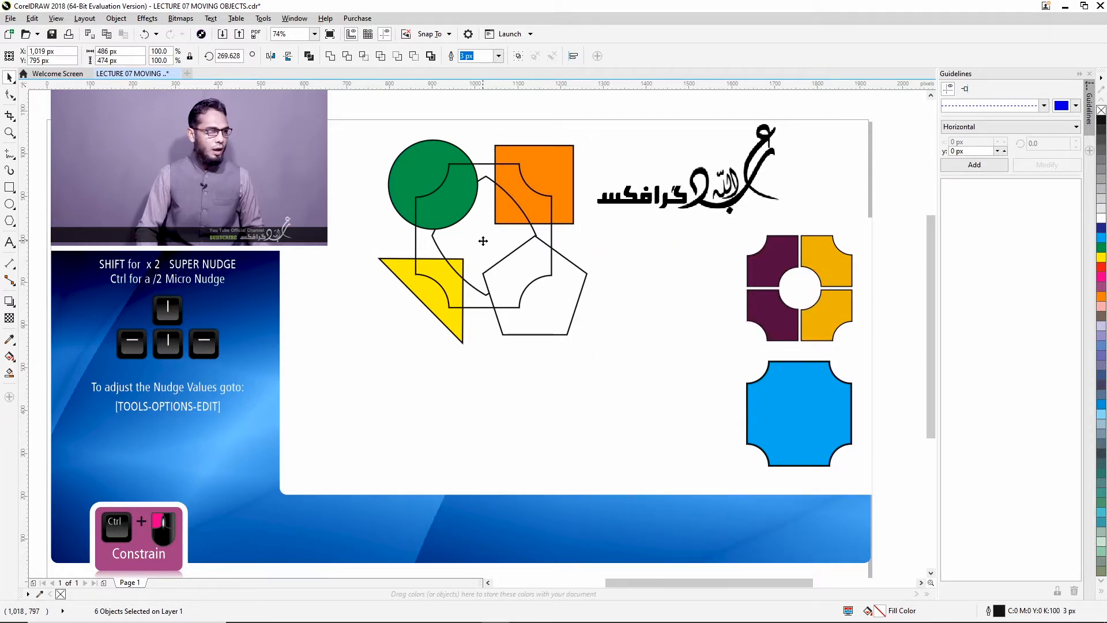
{"action": "left_click_drag", "start_coordinate": [482, 241], "coordinate": [438, 203]}
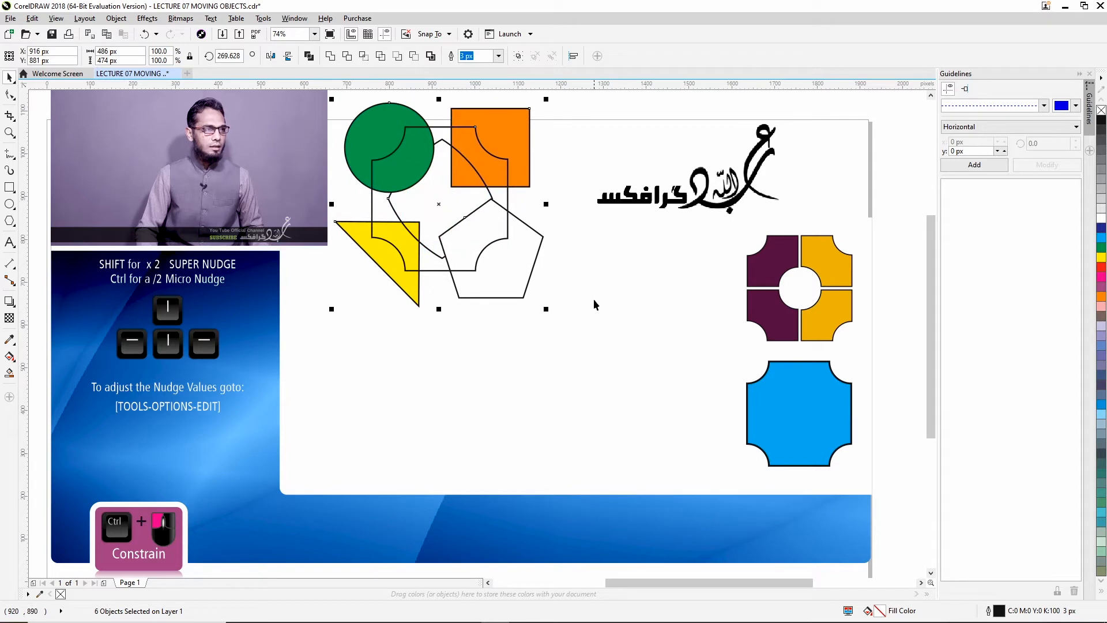
{"action": "left_click_drag", "start_coordinate": [372, 150], "coordinate": [466, 282]}
{"action": "left_click", "coordinate": [464, 163]}
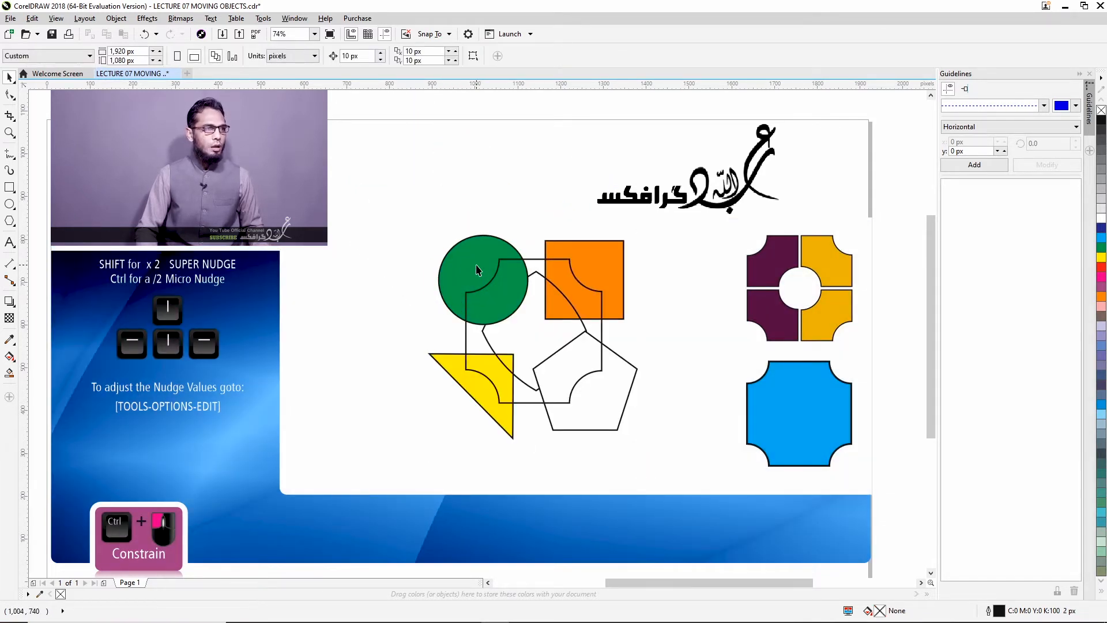
Move the yellow triangle slightly to X 988 px, Y 433 px, and deselect it.
{"action": "left_click", "coordinate": [476, 394]}
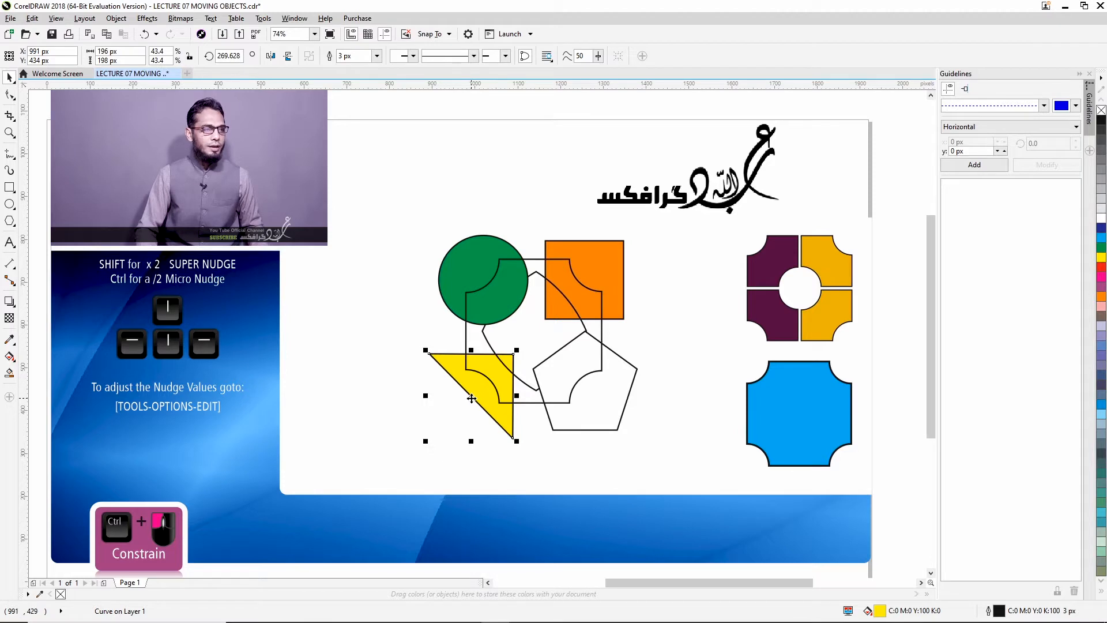
{"action": "mouse_move", "coordinate": [471, 396]}
{"action": "left_mouse_down"}
{"action": "mouse_move", "coordinate": [403, 388]}
{"action": "mouse_move", "coordinate": [447, 415]}
{"action": "mouse_move", "coordinate": [470, 395]}
{"action": "left_mouse_up"}
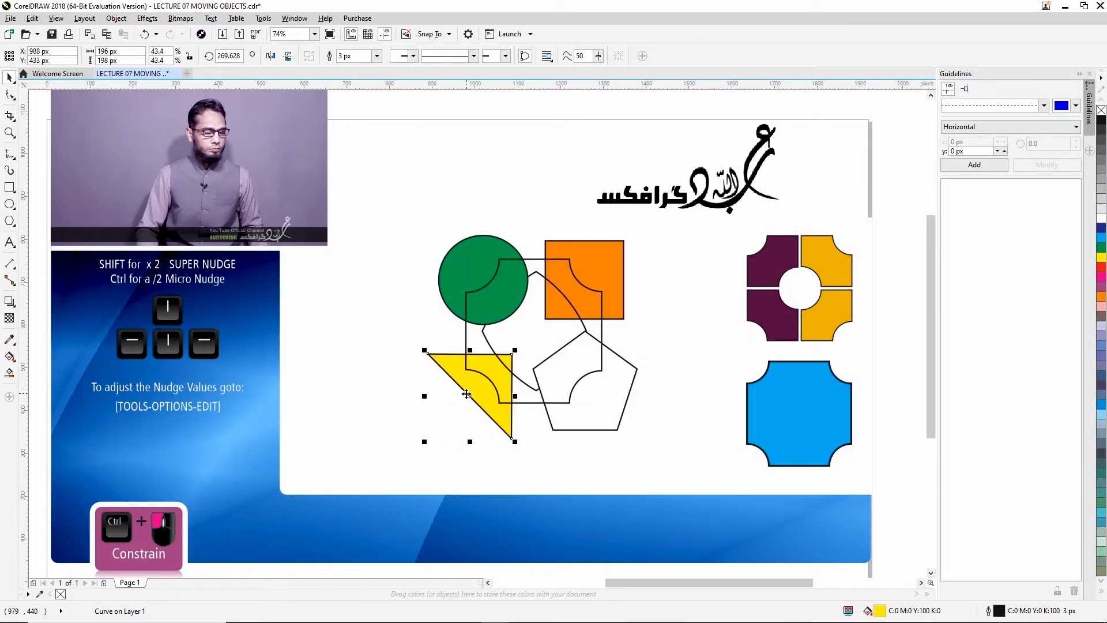
{"action": "left_click", "coordinate": [531, 106]}
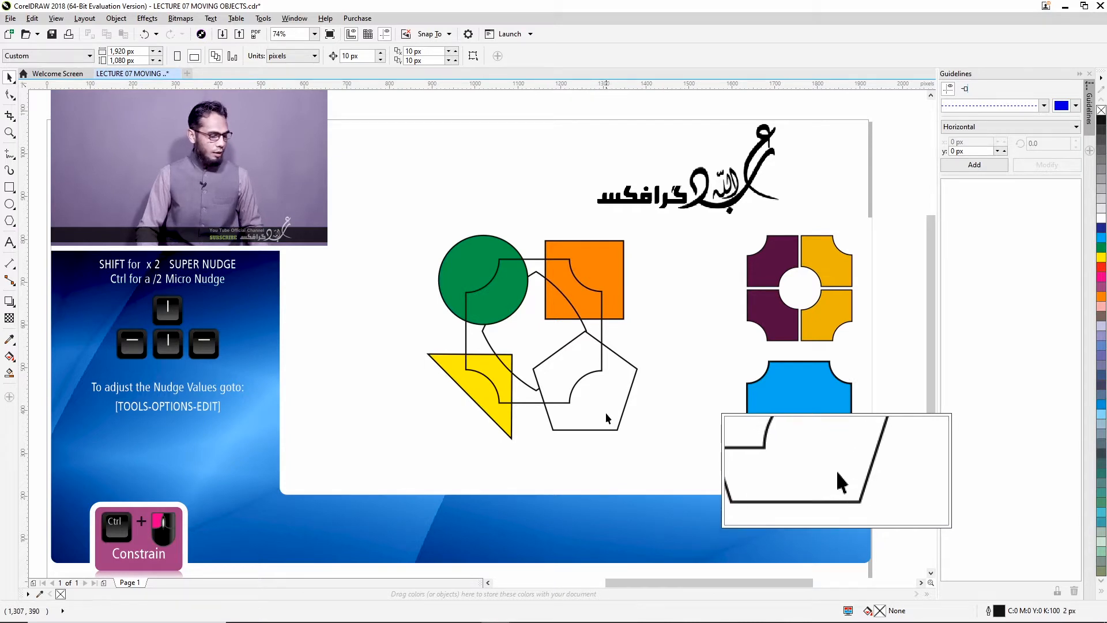
Select the green circle, the orange square and the white pentagon one after another.
{"action": "left_click", "coordinate": [479, 264]}
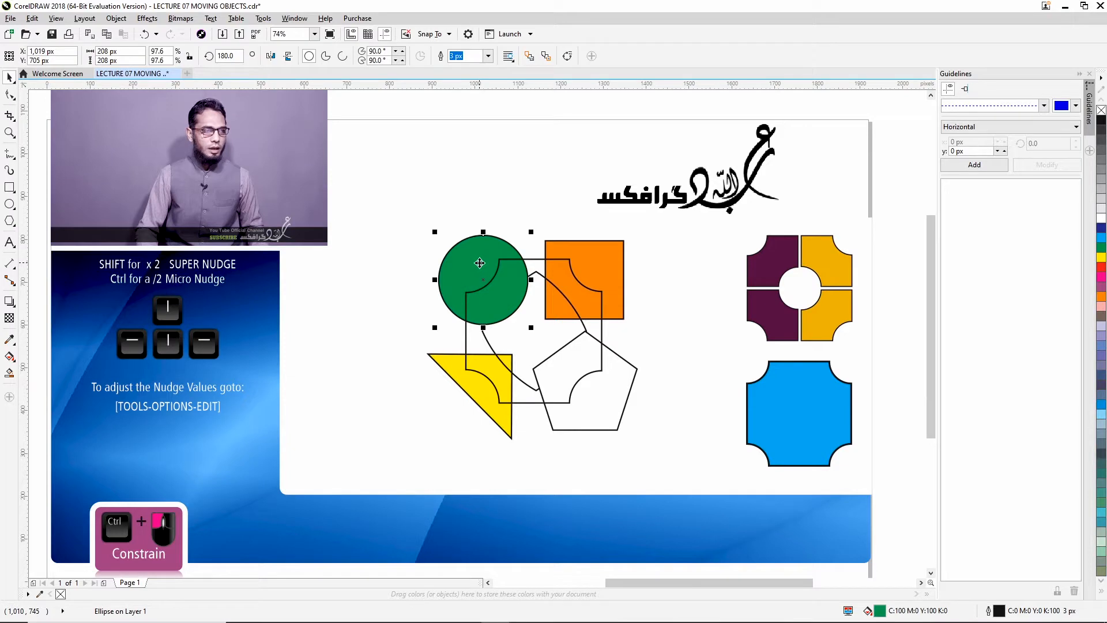
{"action": "left_click", "coordinate": [607, 257]}
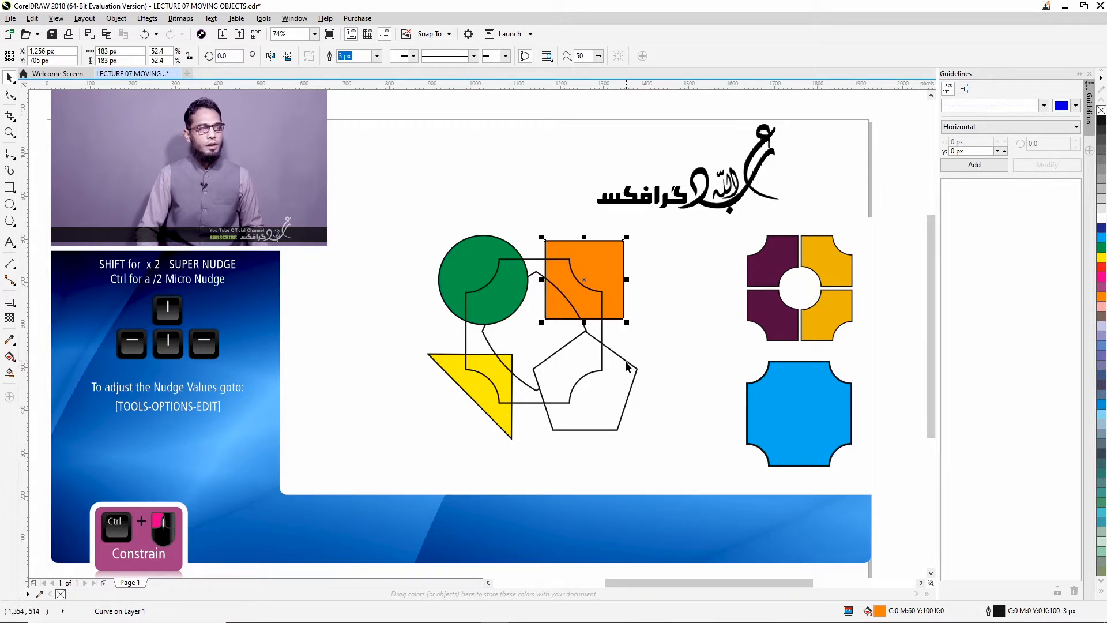
{"action": "left_click", "coordinate": [589, 398]}
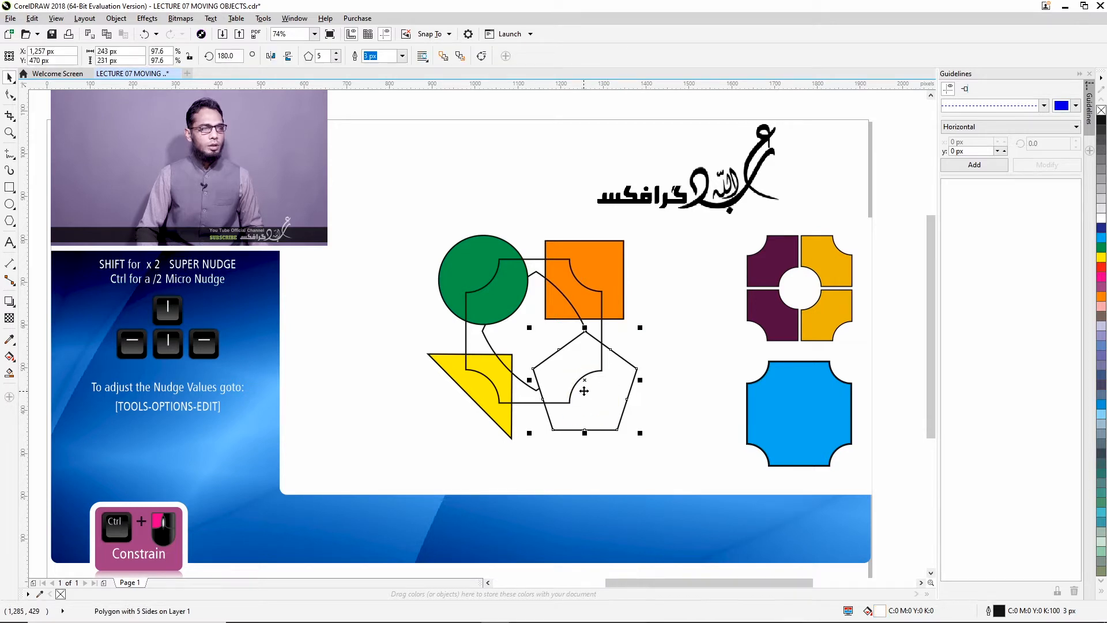
Select the unfilled notched square by its outline and move it slightly upward.
{"action": "left_click", "coordinate": [535, 326]}
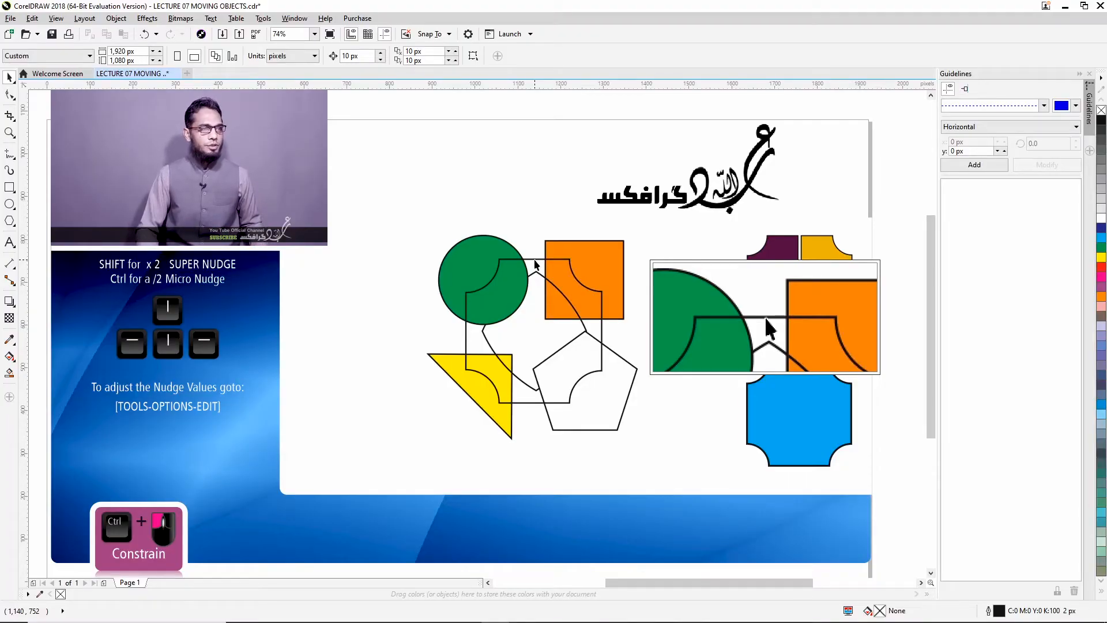
{"action": "left_click", "coordinate": [534, 259]}
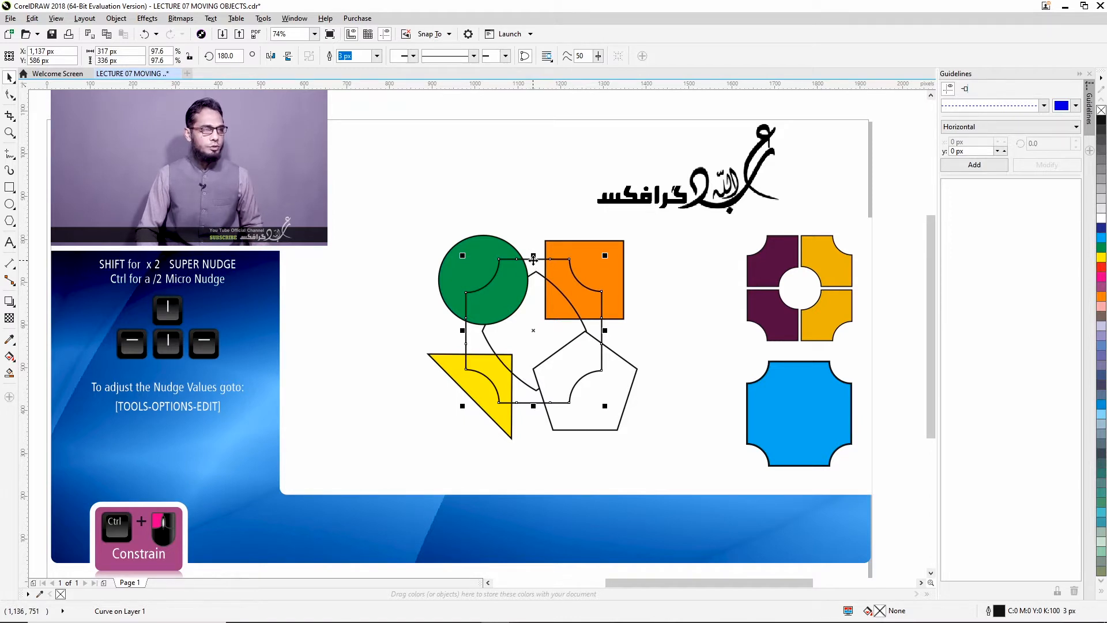
{"action": "left_click_drag", "start_coordinate": [533, 258], "coordinate": [538, 218]}
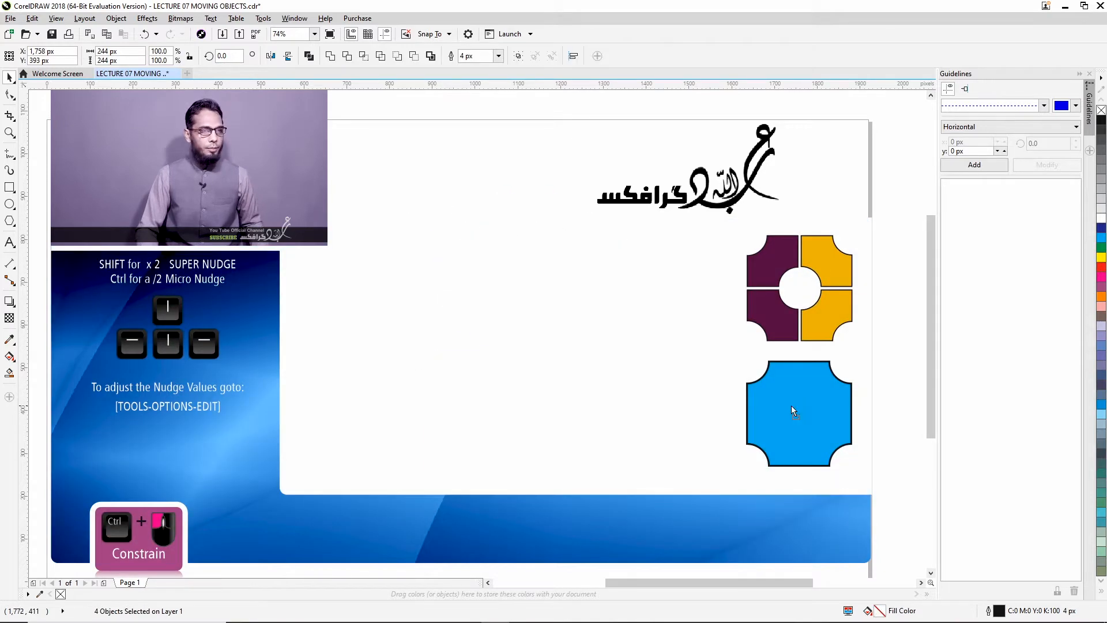
Move the stacked blue notched shapes to X 1,123 px, Y 570 px in the white area, and deselect them.
{"action": "left_click_drag", "start_coordinate": [791, 409], "coordinate": [537, 324]}
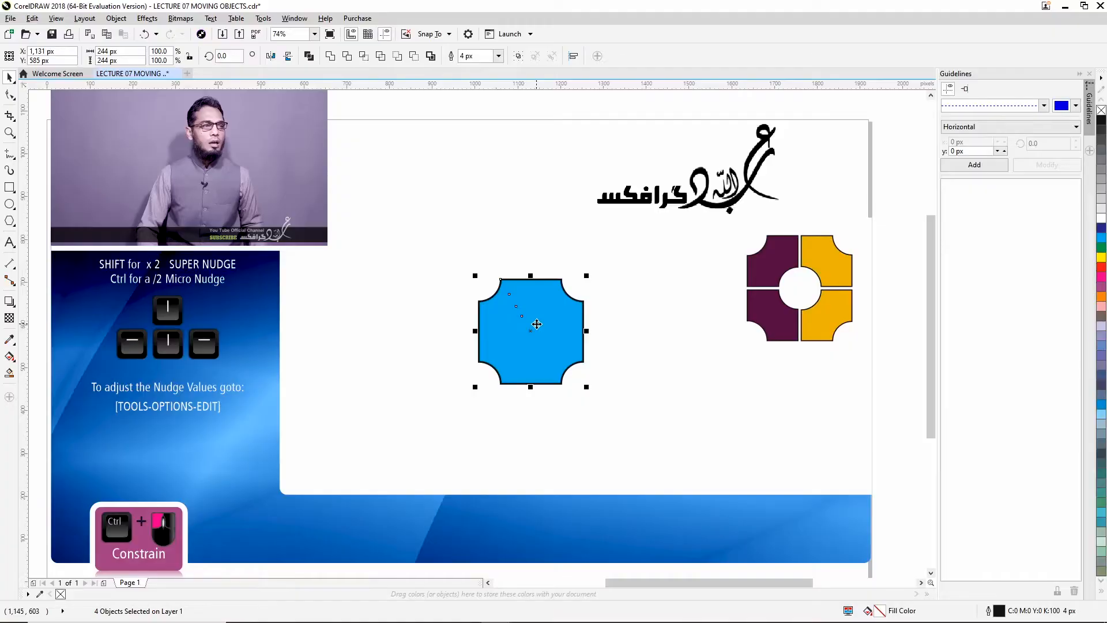
{"action": "mouse_move", "coordinate": [541, 331]}
{"action": "left_mouse_down"}
{"action": "mouse_move", "coordinate": [490, 277]}
{"action": "mouse_move", "coordinate": [565, 340]}
{"action": "mouse_move", "coordinate": [536, 305]}
{"action": "mouse_move", "coordinate": [573, 330]}
{"action": "mouse_move", "coordinate": [473, 221]}
{"action": "mouse_move", "coordinate": [495, 219]}
{"action": "mouse_move", "coordinate": [542, 145]}
{"action": "mouse_move", "coordinate": [504, 217]}
{"action": "mouse_move", "coordinate": [529, 217]}
{"action": "mouse_move", "coordinate": [542, 202]}
{"action": "mouse_move", "coordinate": [539, 341]}
{"action": "left_mouse_up"}
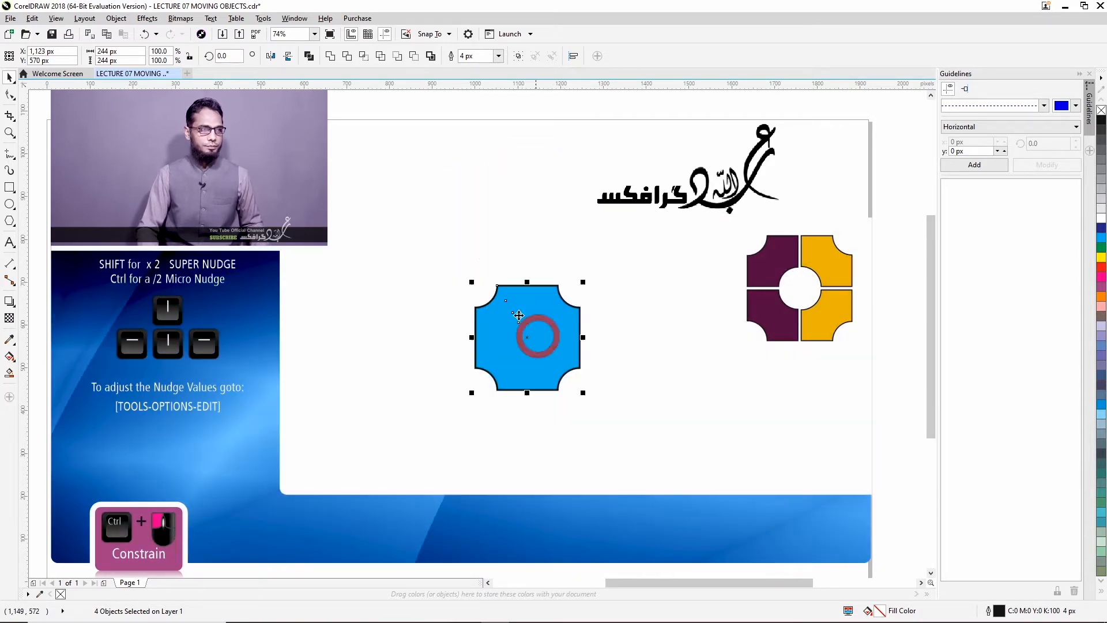
{"action": "key", "text": "Escape"}
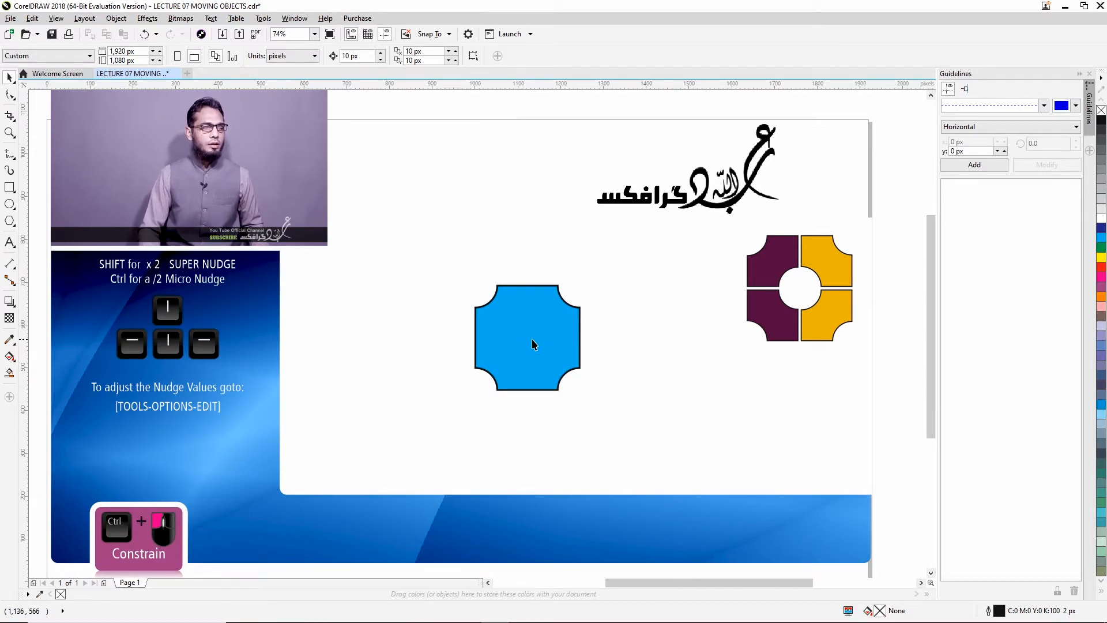
Try moving the blue notched shape off the stack to reveal the shapes beneath, and undo the moves.
{"action": "left_click", "coordinate": [529, 340]}
{"action": "left_click_drag", "start_coordinate": [529, 340], "coordinate": [696, 377]}
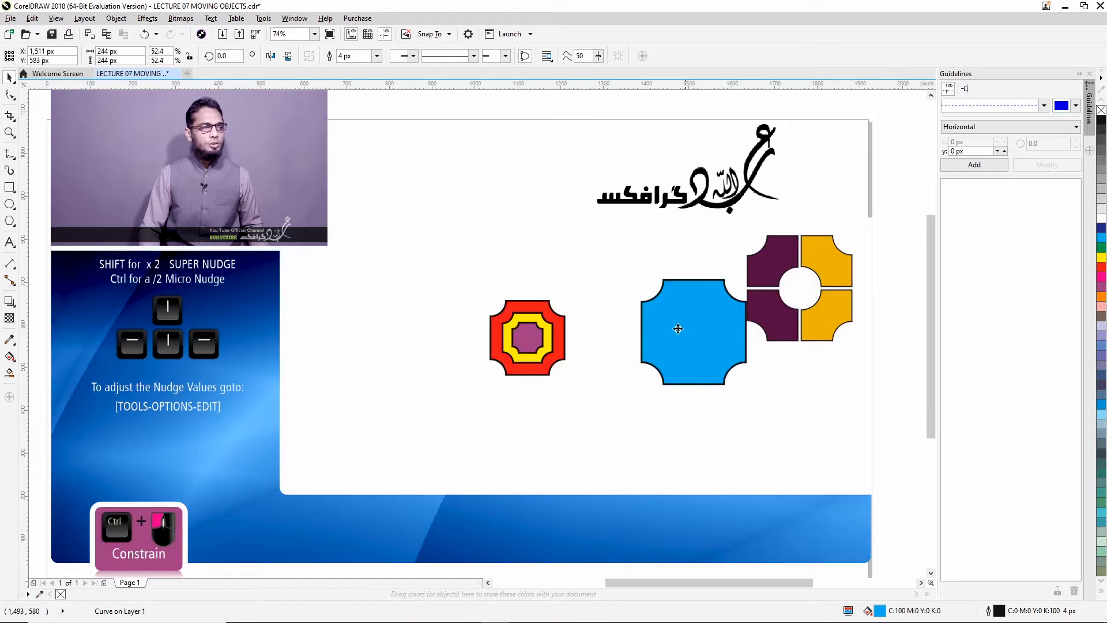
{"action": "left_click_drag", "start_coordinate": [678, 328], "coordinate": [554, 259]}
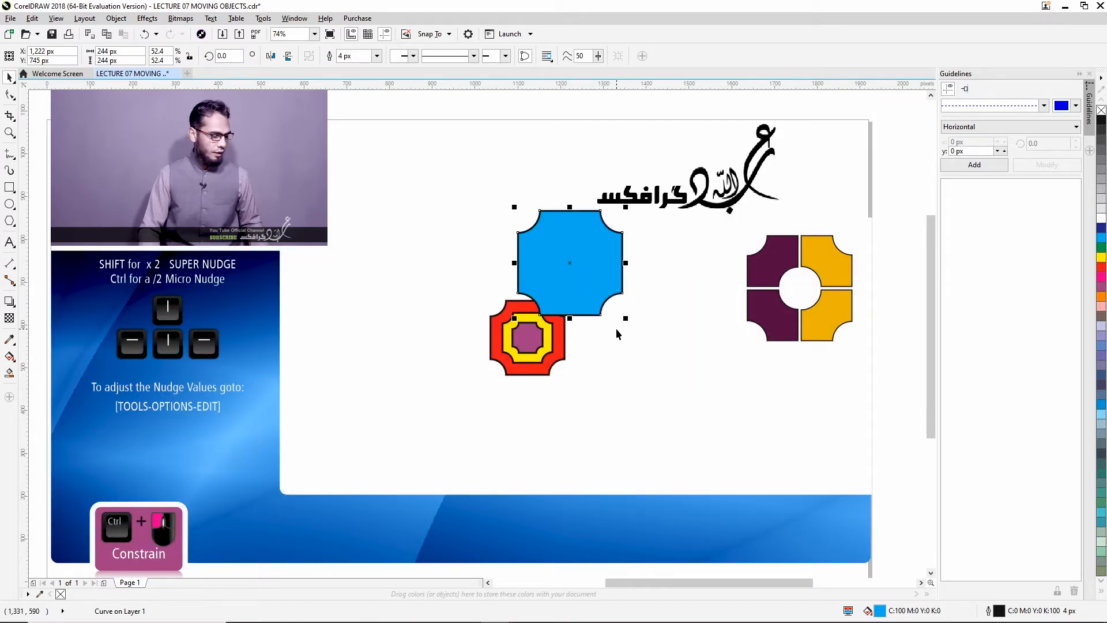
{"action": "key", "text": "ctrl+z"}
{"action": "key", "text": "ctrl+z"}
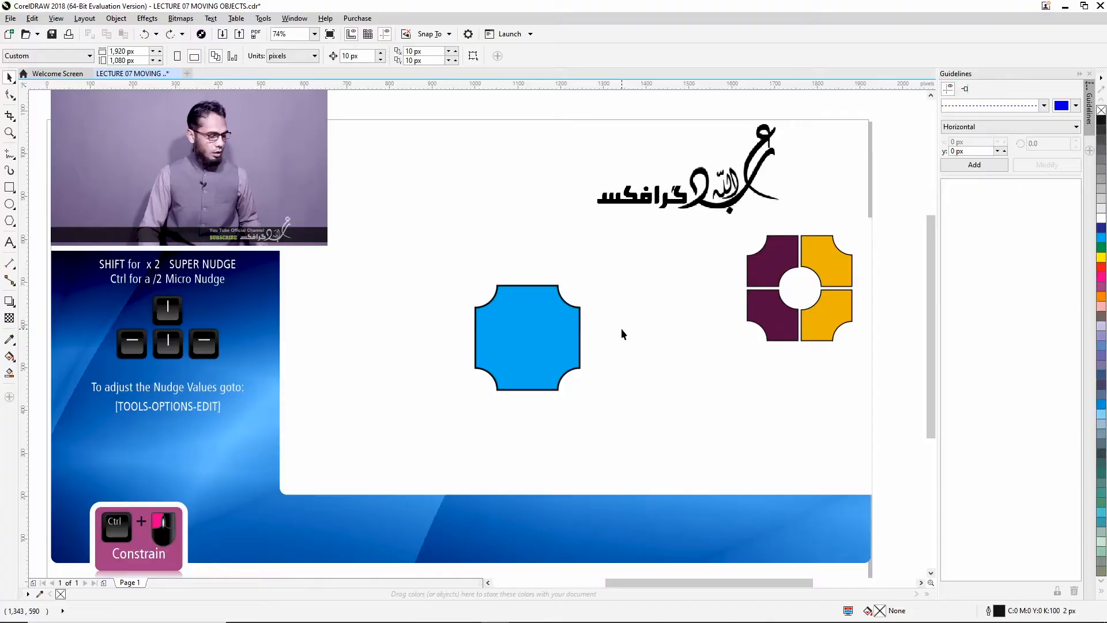
Select the smallest shape hidden beneath the blue shape, and clear the selection.
{"action": "left_click", "coordinate": [528, 344]}
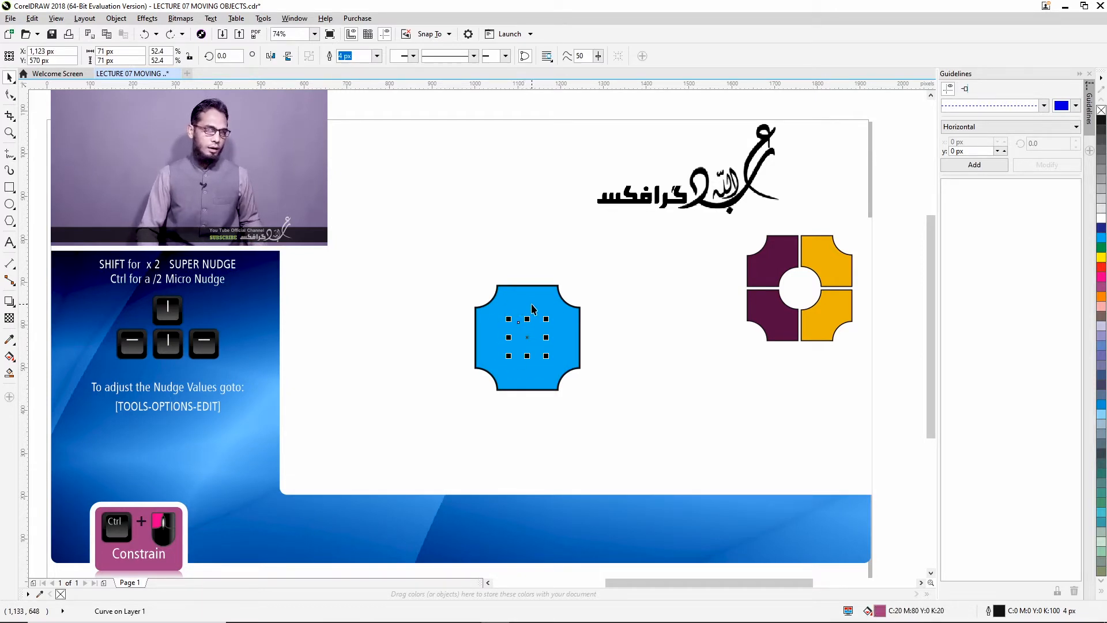
{"action": "left_click", "coordinate": [626, 313]}
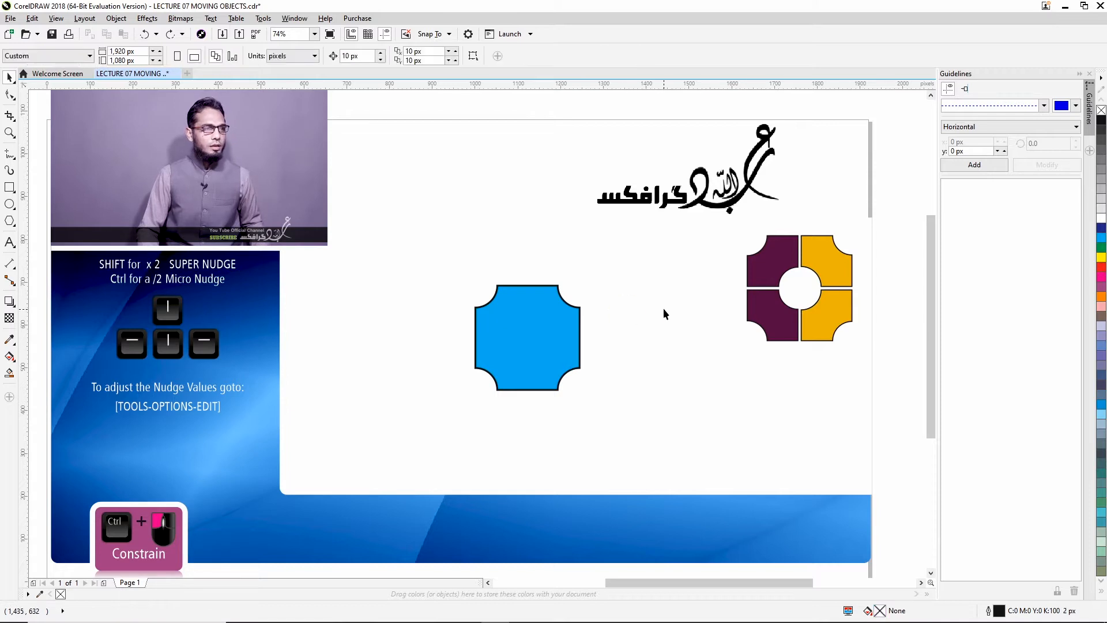
Move the blue shape off the stack to the right, and spread the magenta, yellow and red shapes apart.
{"action": "left_click_drag", "start_coordinate": [498, 376], "coordinate": [636, 346]}
{"action": "left_click", "coordinate": [531, 341]}
{"action": "left_click_drag", "start_coordinate": [546, 339], "coordinate": [469, 311]}
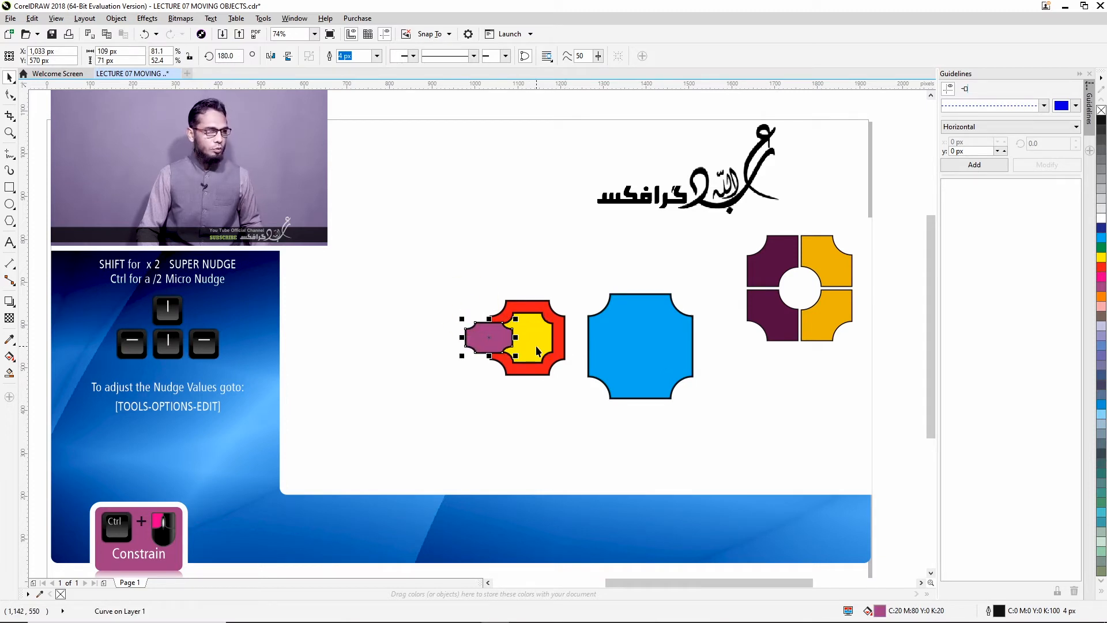
{"action": "key", "text": "ctrl+z"}
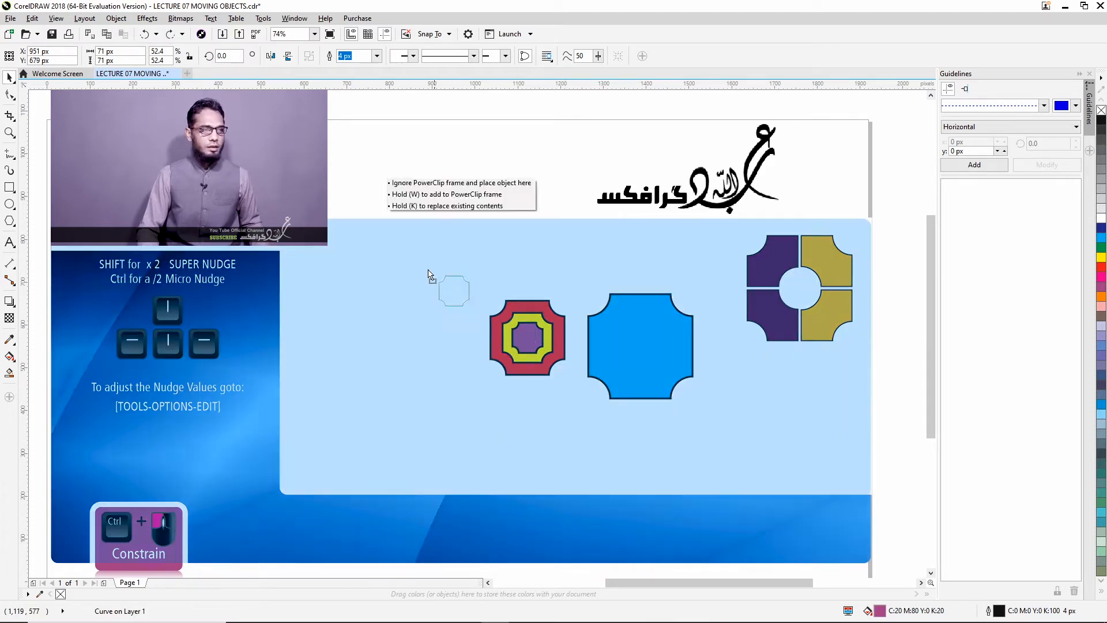
{"action": "key", "text": "Tab"}
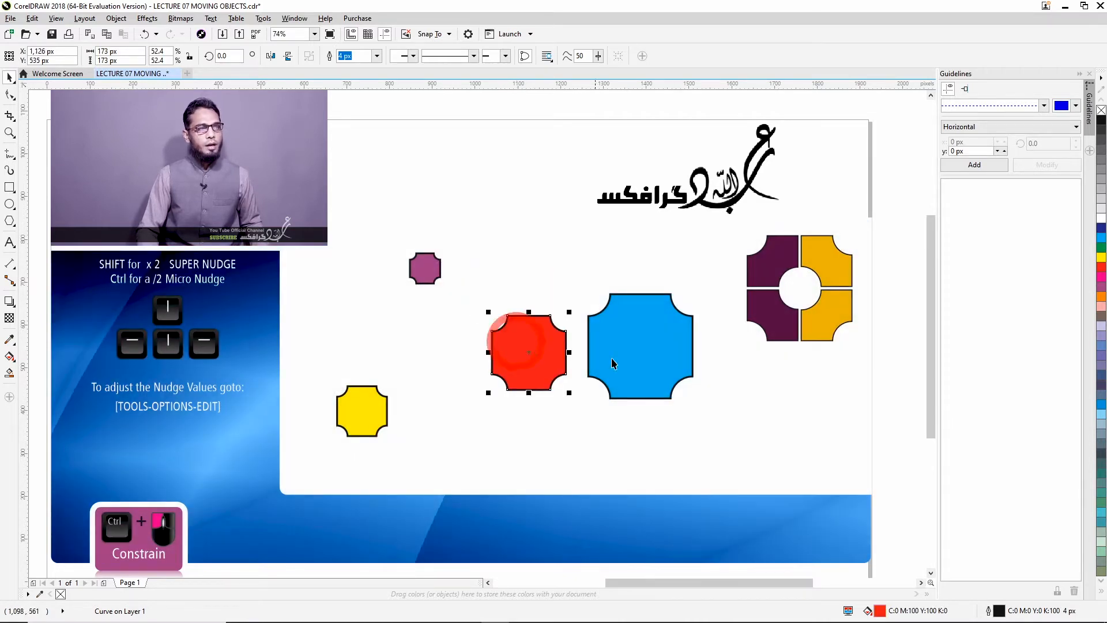
Move the blue shape up beside the red one, and nudge it down and back up to Y 559 px.
{"action": "left_click_drag", "start_coordinate": [612, 363], "coordinate": [610, 299]}
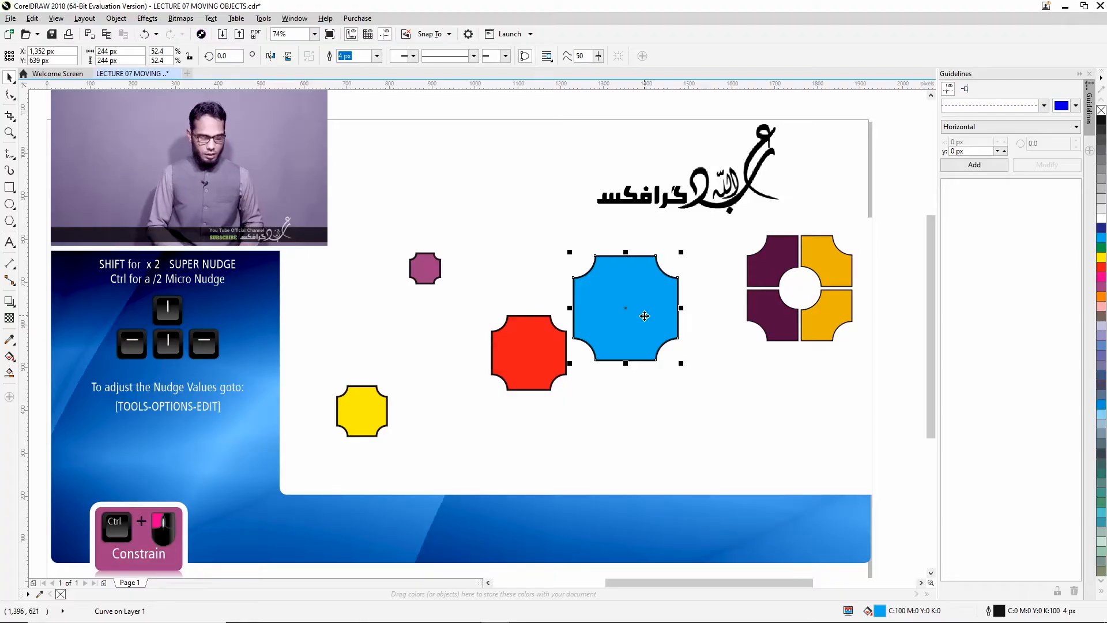
{"action": "key", "text": "Down"}
{"action": "key", "text": "Down"}
{"action": "key", "text": "Down"}
{"action": "key", "text": "Down"}
{"action": "key", "text": "Down"}
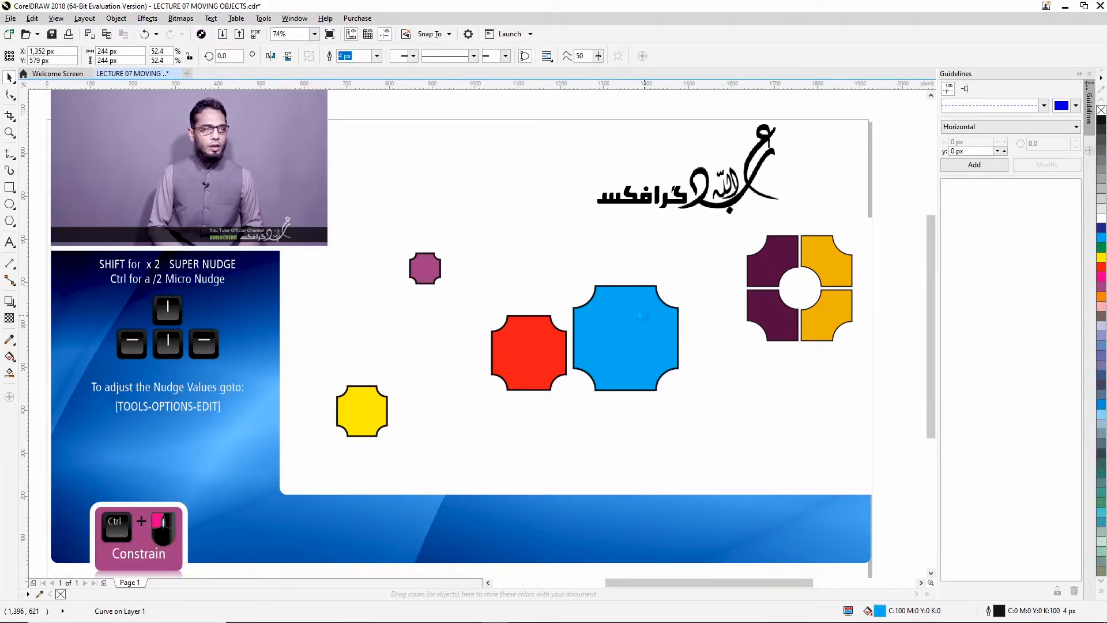
{"action": "key", "text": "Down"}
{"action": "key", "text": "Down"}
{"action": "key", "text": "Down"}
{"action": "key", "text": "Down"}
{"action": "key", "text": "Down"}
{"action": "key", "text": "Down"}
{"action": "key", "text": "Down"}
{"action": "key", "text": "Down"}
{"action": "key", "text": "Up"}
{"action": "key", "text": "Up"}
{"action": "key", "text": "Up"}
{"action": "key", "text": "Up"}
{"action": "key", "text": "Up"}
{"action": "key", "text": "Up"}
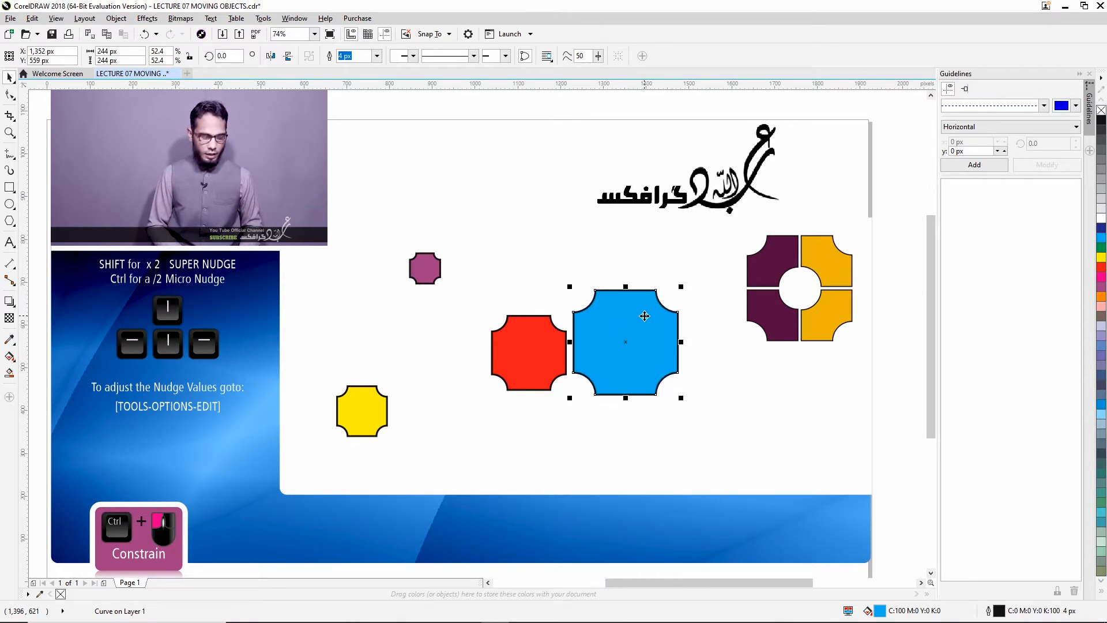
Nudge the blue shape right and back left to X 1,382 px.
{"action": "key", "text": "Right"}
{"action": "key", "text": "Right"}
{"action": "key", "text": "Right"}
{"action": "key", "text": "Right"}
{"action": "key", "text": "Right"}
{"action": "key", "text": "Right"}
{"action": "key", "text": "Right"}
{"action": "key", "text": "Left"}
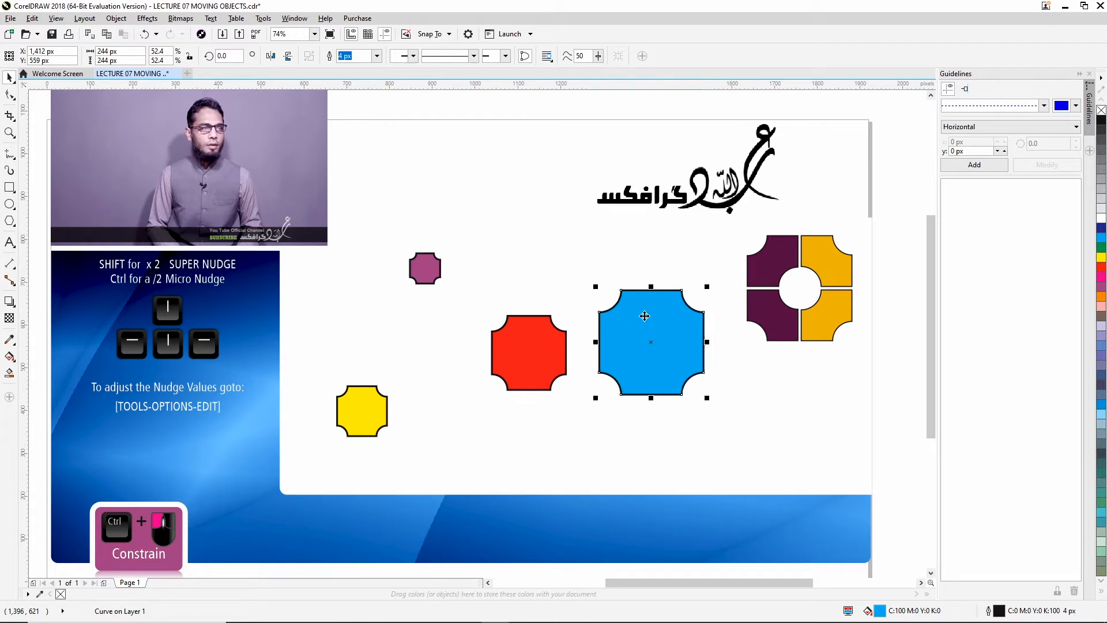
{"action": "key", "text": "Left"}
{"action": "key", "text": "Left"}
{"action": "key", "text": "Left"}
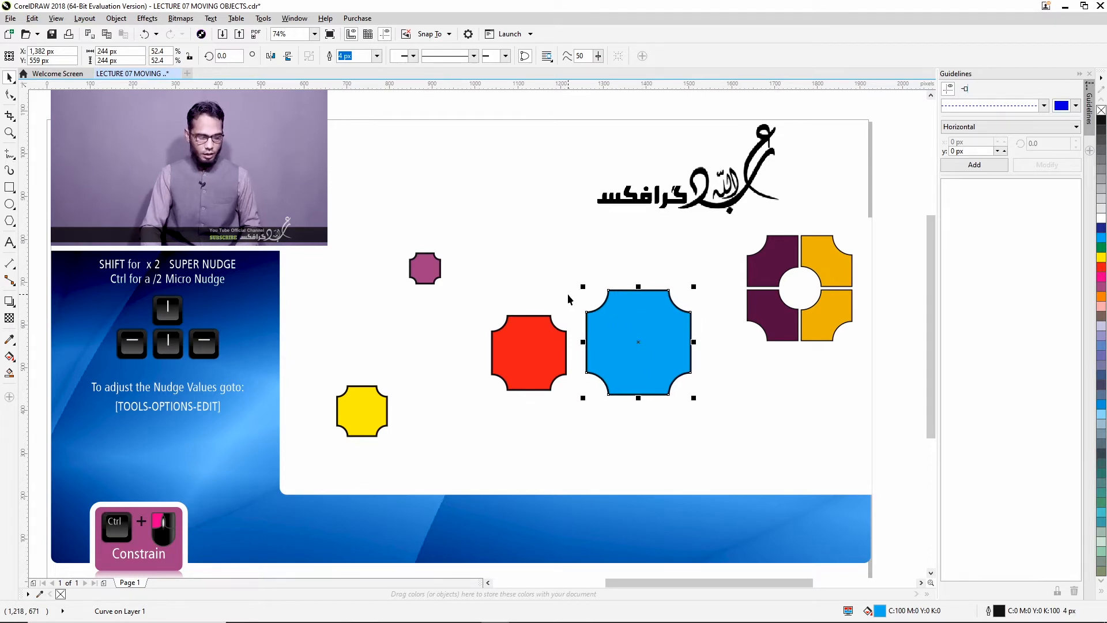
Delete the blue, red, magenta and yellow notched shapes one by one.
{"action": "key", "text": "Delete"}
{"action": "left_click", "coordinate": [507, 376]}
{"action": "key", "text": "Delete"}
{"action": "left_click", "coordinate": [425, 266]}
{"action": "key", "text": "Delete"}
{"action": "left_click", "coordinate": [352, 421]}
{"action": "key", "text": "Delete"}
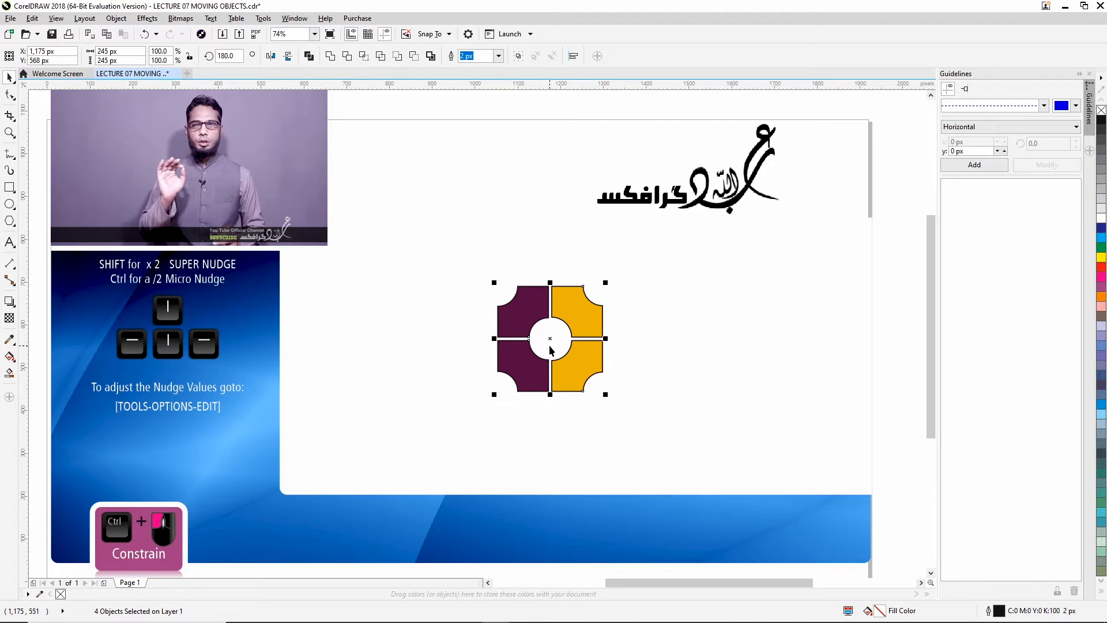
Nudge the upper purple shape left, and back right to X 1,111 px.
{"action": "left_click", "coordinate": [520, 253]}
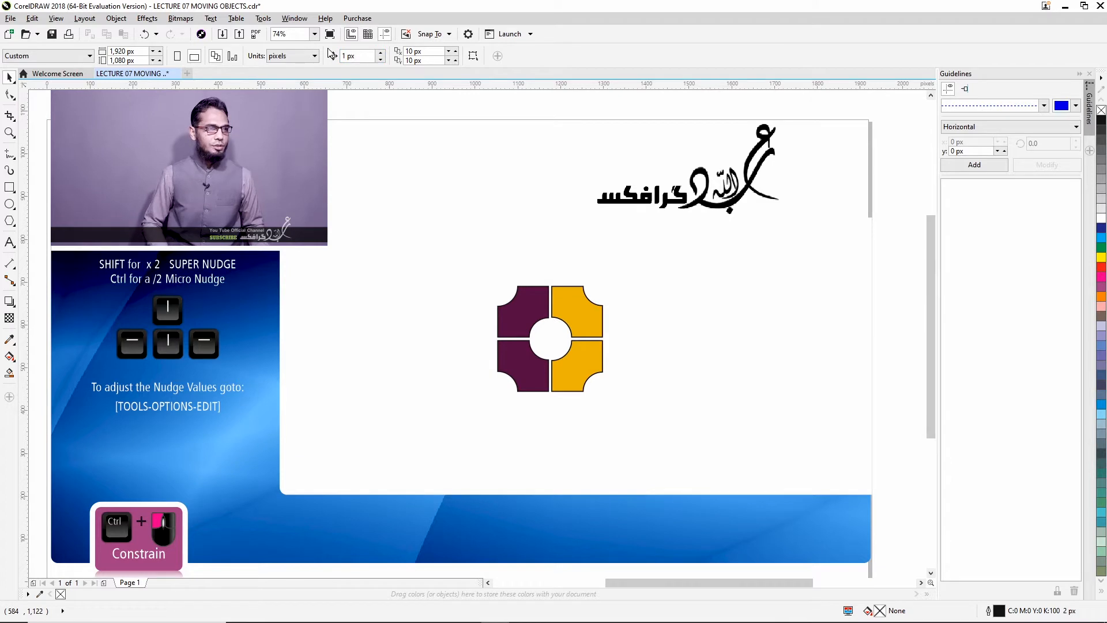
{"action": "left_click", "coordinate": [529, 311]}
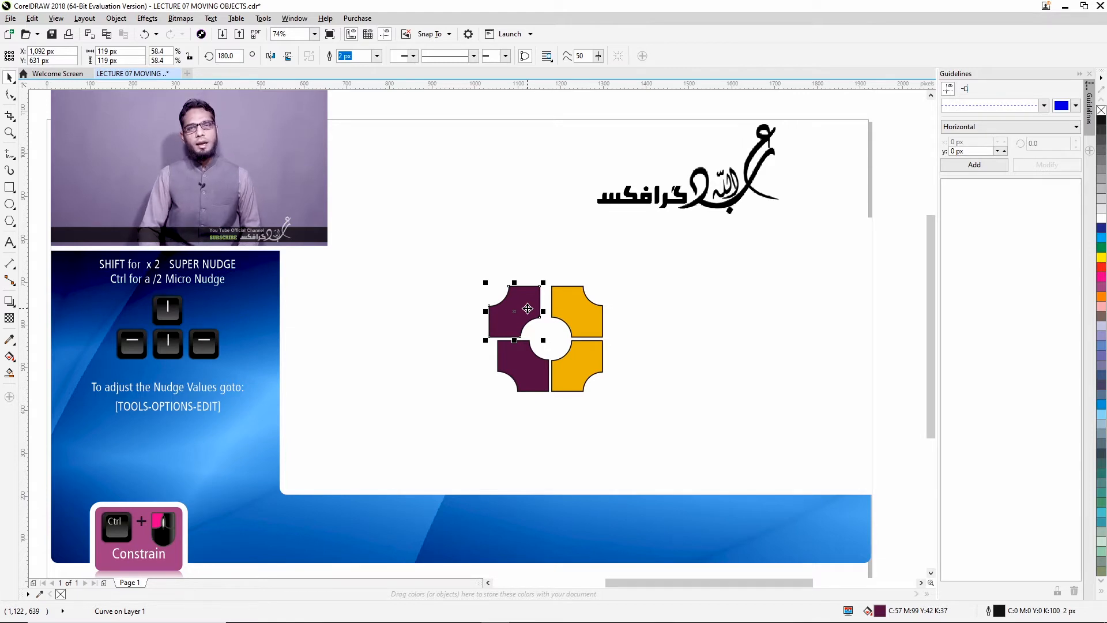
{"action": "key", "text": "Right"}
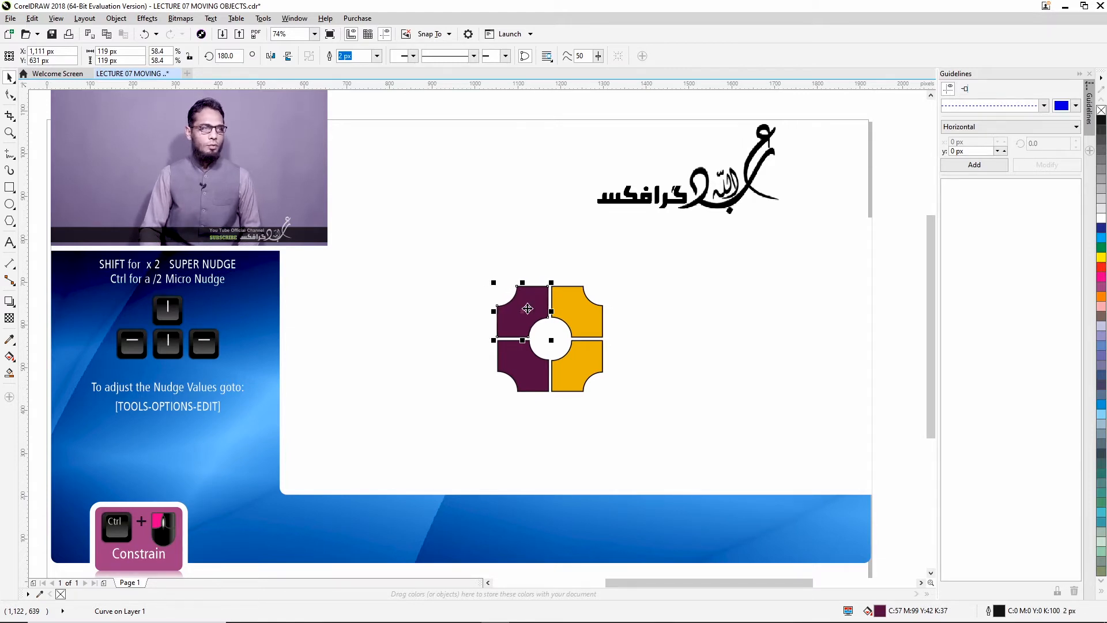
Set the nudge distance to 10 px, and nudge the upper purple shape left and back right to X 1,113 px.
{"action": "left_click", "coordinate": [447, 136]}
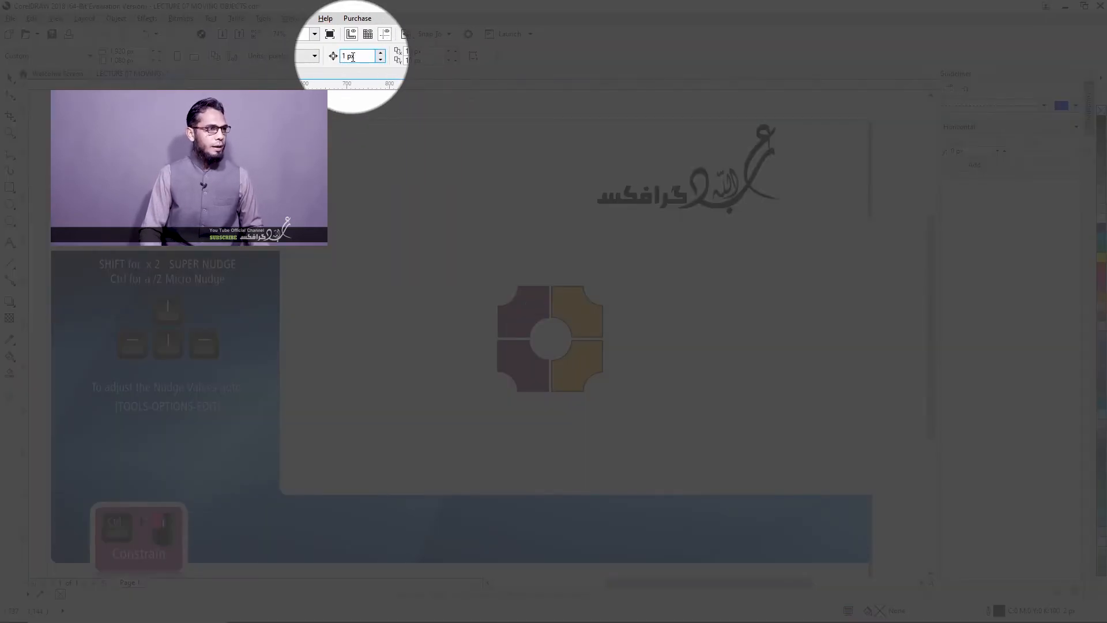
{"action": "left_click_drag", "start_coordinate": [363, 56], "coordinate": [325, 56]}
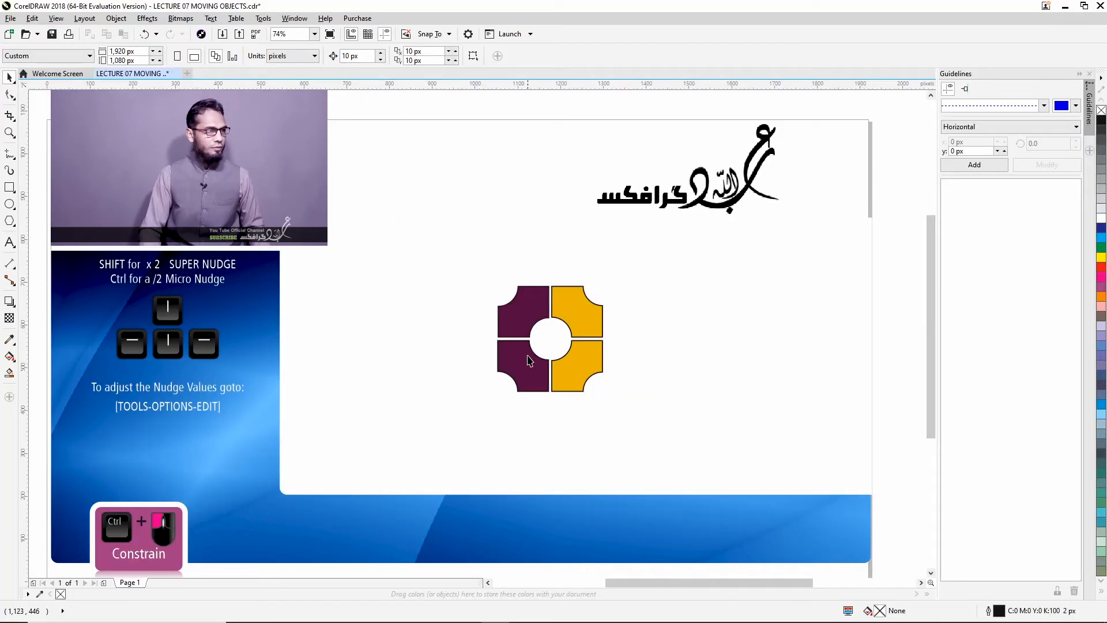
{"action": "left_click", "coordinate": [518, 309]}
{"action": "key", "text": "Left"}
{"action": "key", "text": "Left"}
{"action": "key", "text": "Left"}
{"action": "key", "text": "Left"}
{"action": "key", "text": "Right"}
{"action": "key", "text": "Right"}
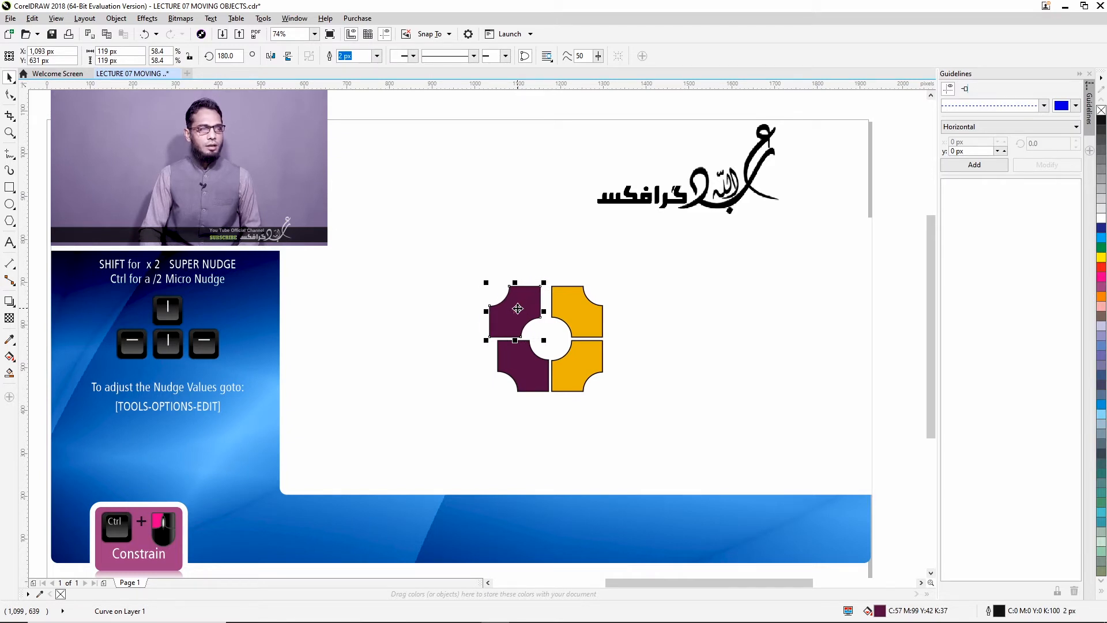
{"action": "key", "text": "Right"}
{"action": "key", "text": "Right"}
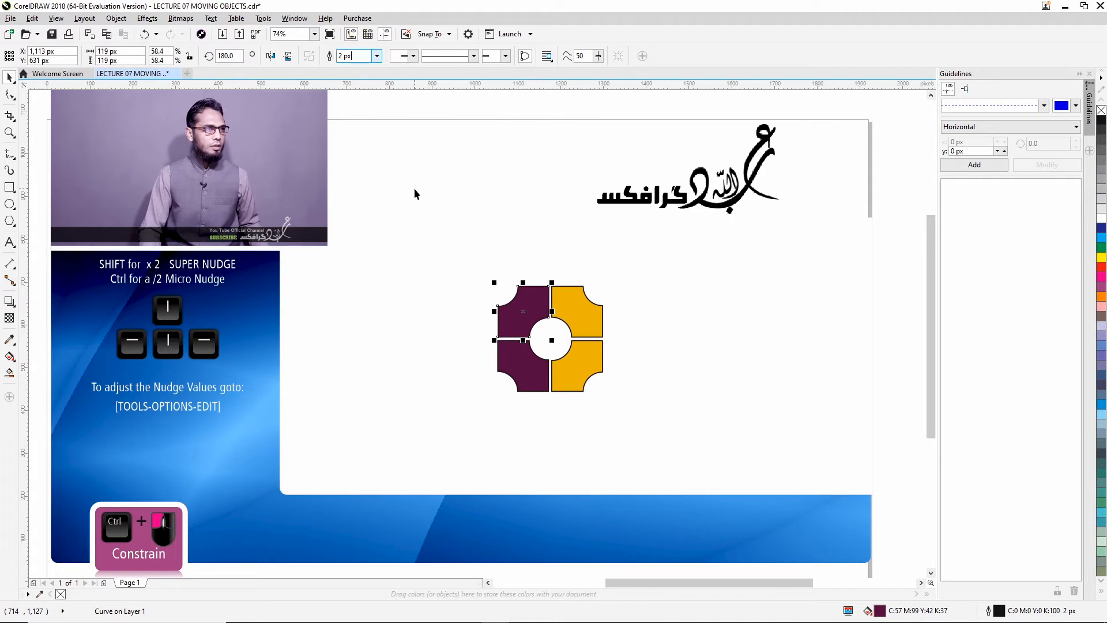
Set the nudge distance to 50 px, and nudge the upper purple shape left three times.
{"action": "left_click", "coordinate": [413, 185]}
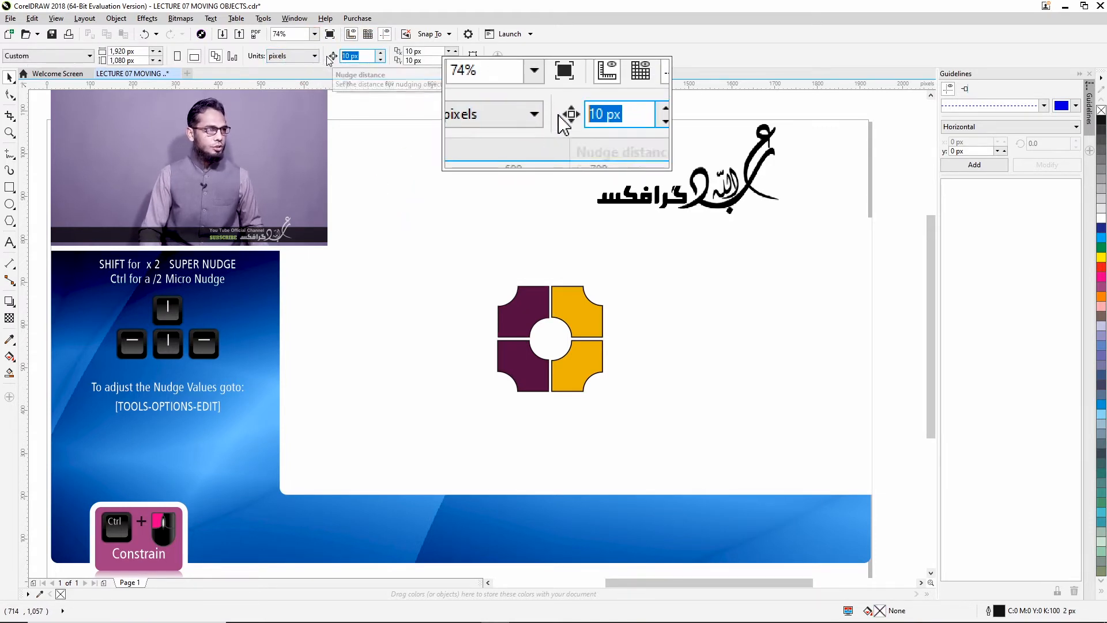
{"action": "type", "text": "50"}
{"action": "key", "text": "Return"}
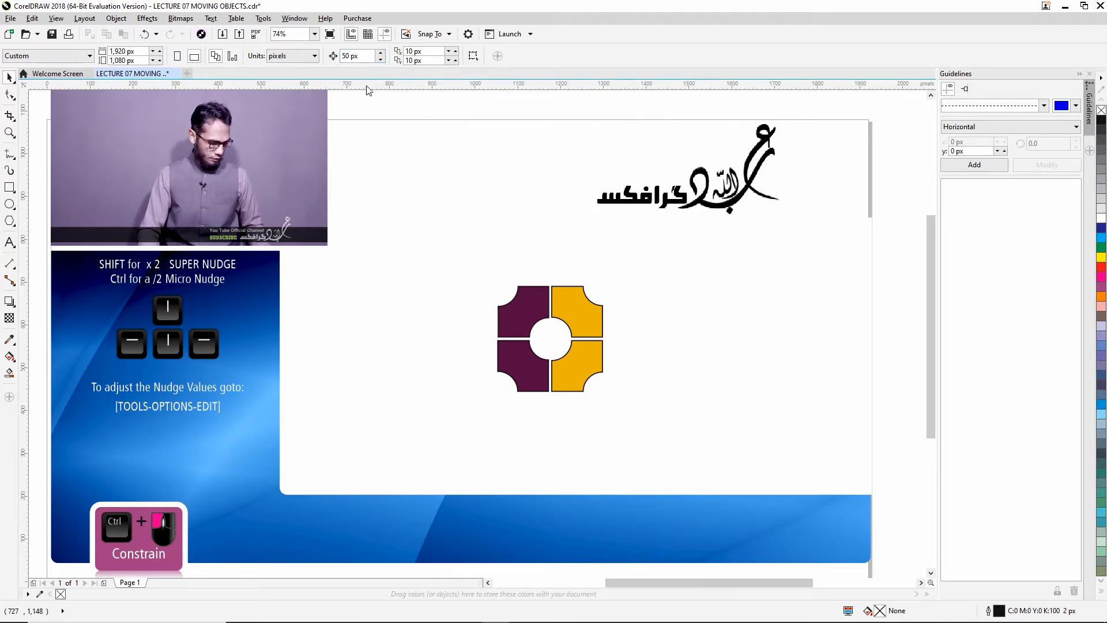
{"action": "left_click", "coordinate": [527, 307]}
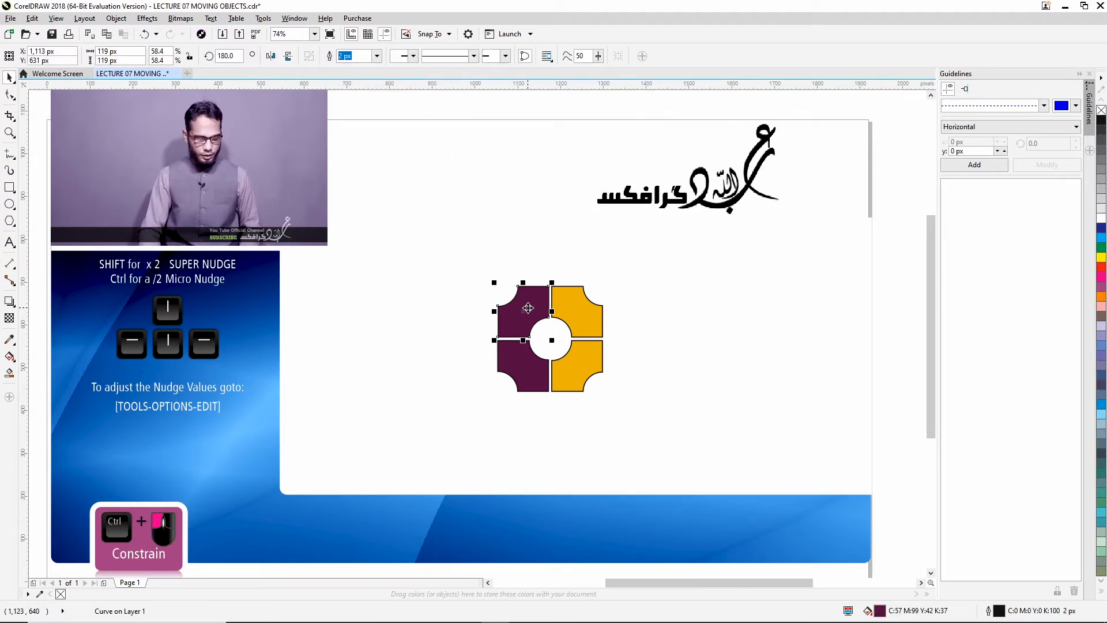
{"action": "key", "text": "Left"}
{"action": "key", "text": "Left"}
{"action": "key", "text": "Left"}
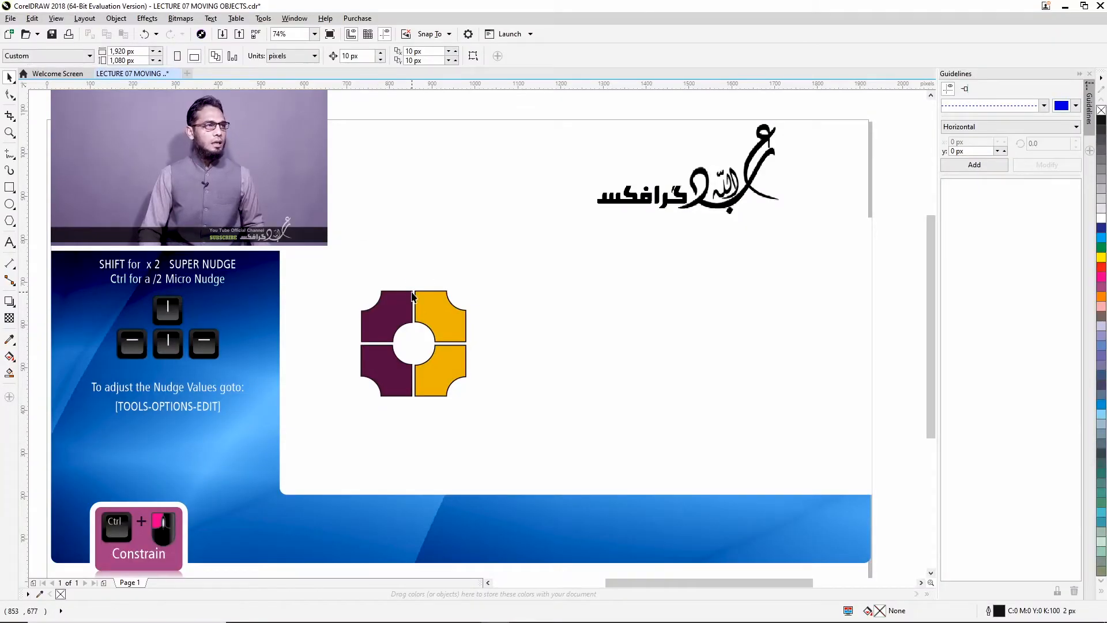
Nudge the upper purple shape left to X 604 px, and move it back into the gap above the lower purple shape.
{"action": "left_click", "coordinate": [371, 309]}
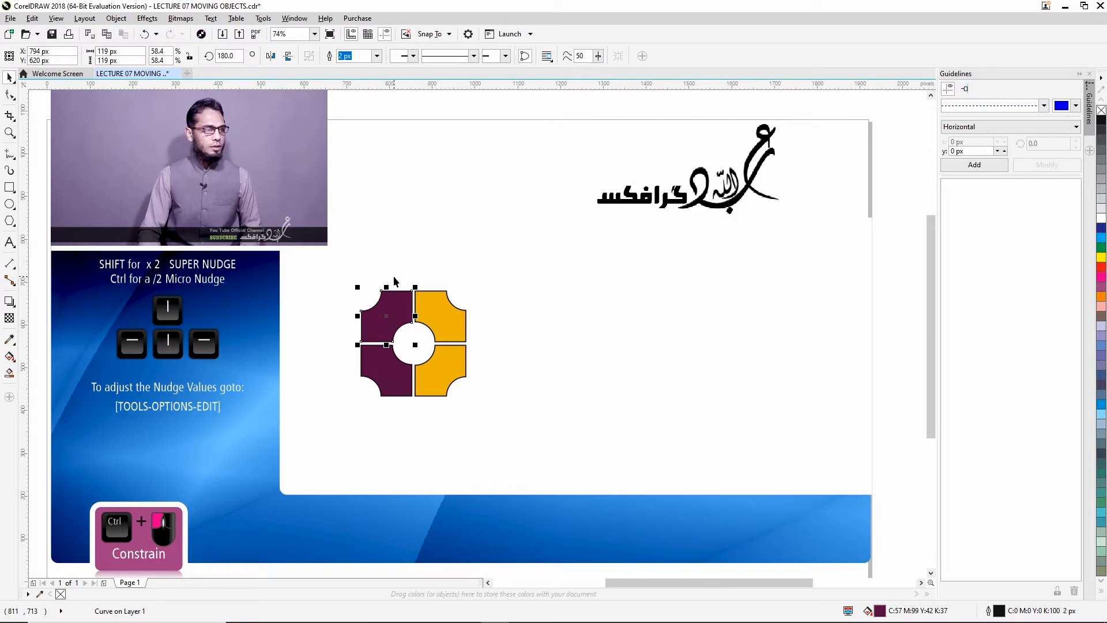
{"action": "key", "text": "Left"}
{"action": "key", "text": "Left"}
{"action": "key", "text": "Left"}
{"action": "key", "text": "Left"}
{"action": "key", "text": "Left"}
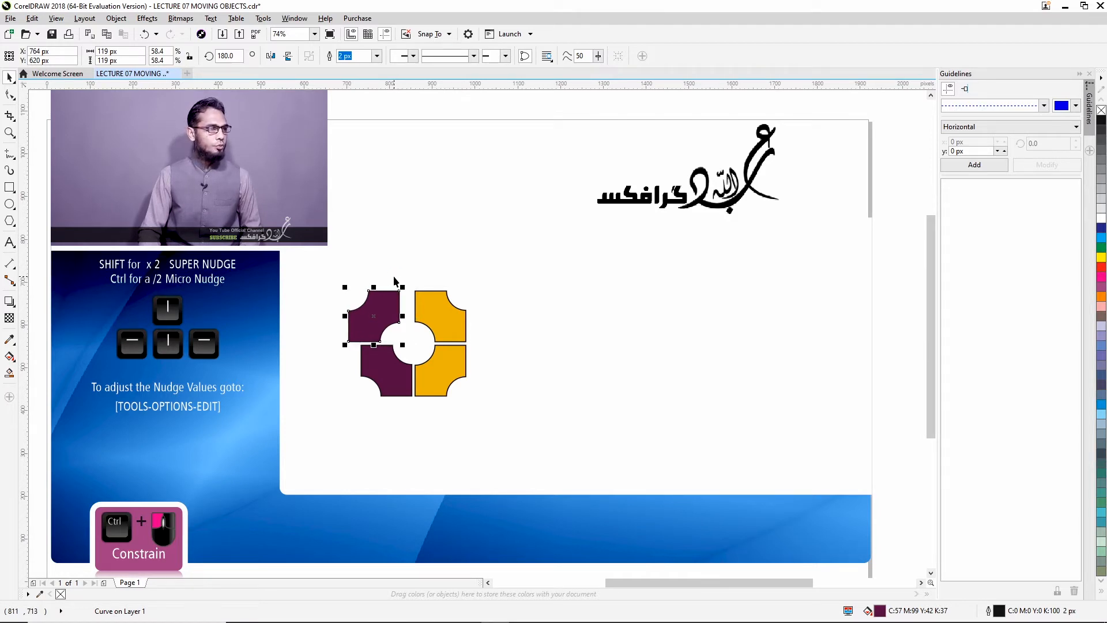
{"action": "key", "text": "Left"}
{"action": "key", "text": "Left"}
{"action": "key", "text": "Left"}
{"action": "key", "text": "Left"}
{"action": "key", "text": "Left"}
{"action": "key", "text": "Left"}
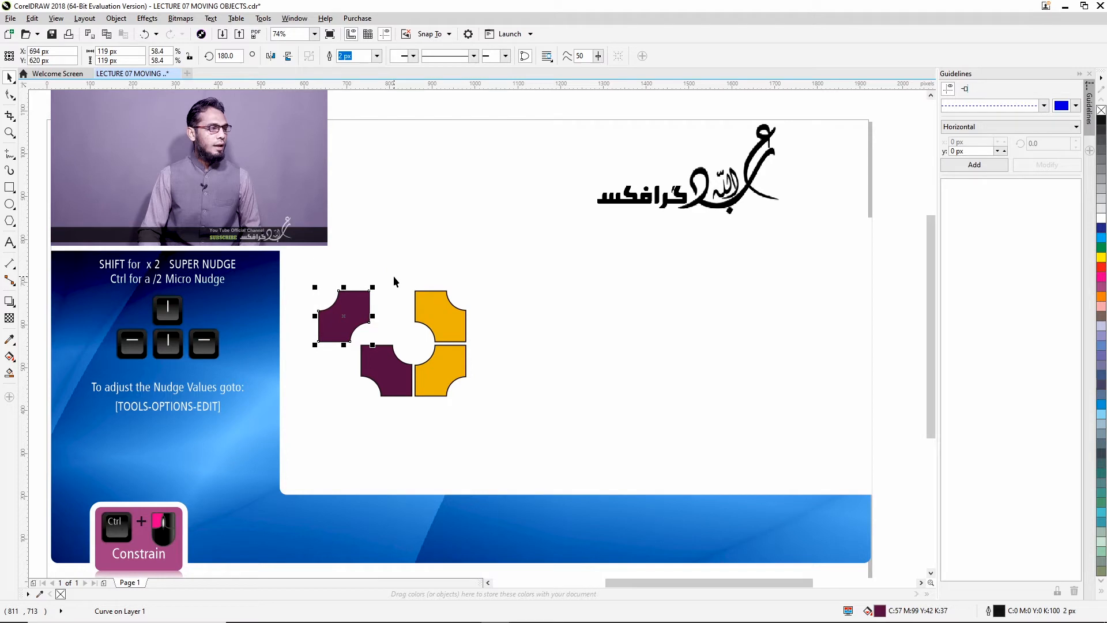
{"action": "key", "text": "Left"}
{"action": "key", "text": "Left"}
{"action": "key", "text": "Left"}
{"action": "key", "text": "Left"}
{"action": "key", "text": "Left"}
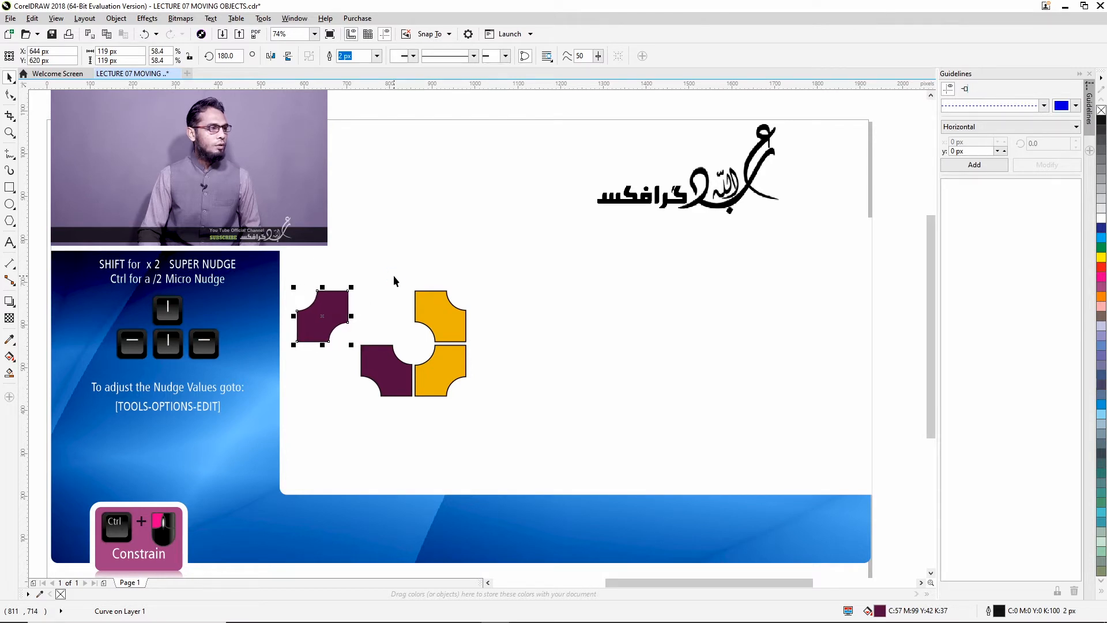
{"action": "key", "text": "Left"}
{"action": "key", "text": "Left"}
{"action": "key", "text": "Left"}
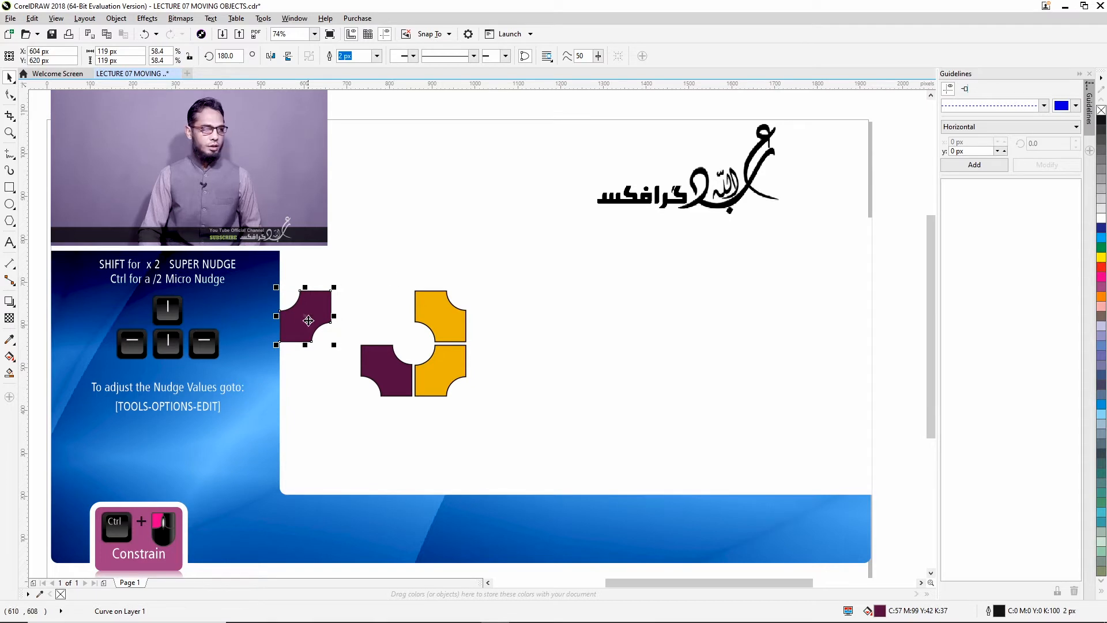
{"action": "left_click_drag", "start_coordinate": [312, 318], "coordinate": [389, 321]}
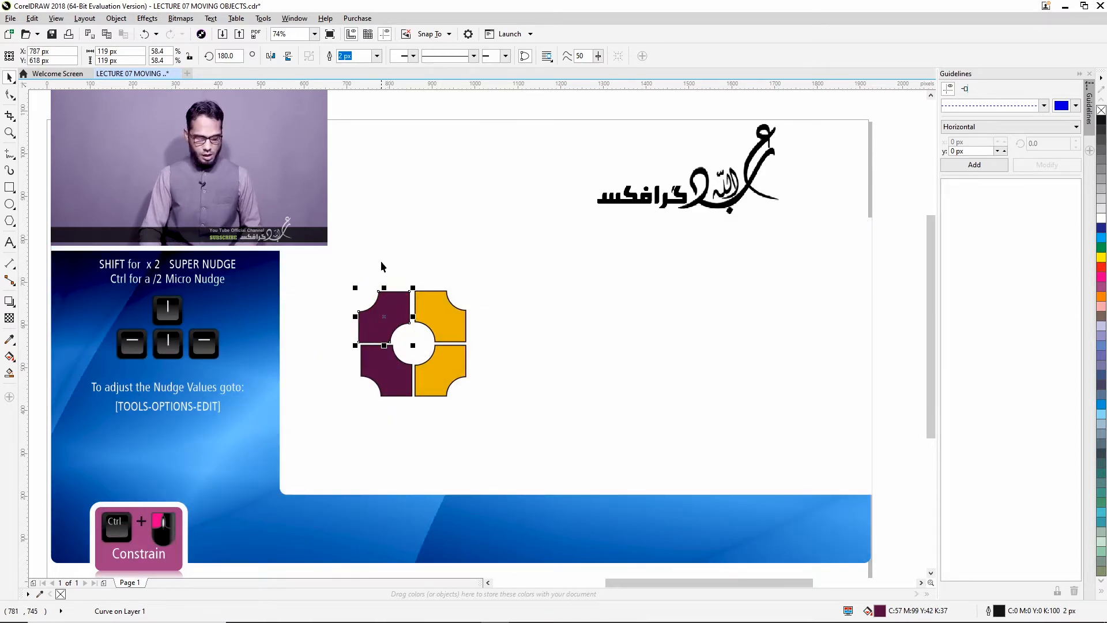
Nudge the upper purple shape left in 10 px steps to X 587 px, and deselect it.
{"action": "key", "text": "Left"}
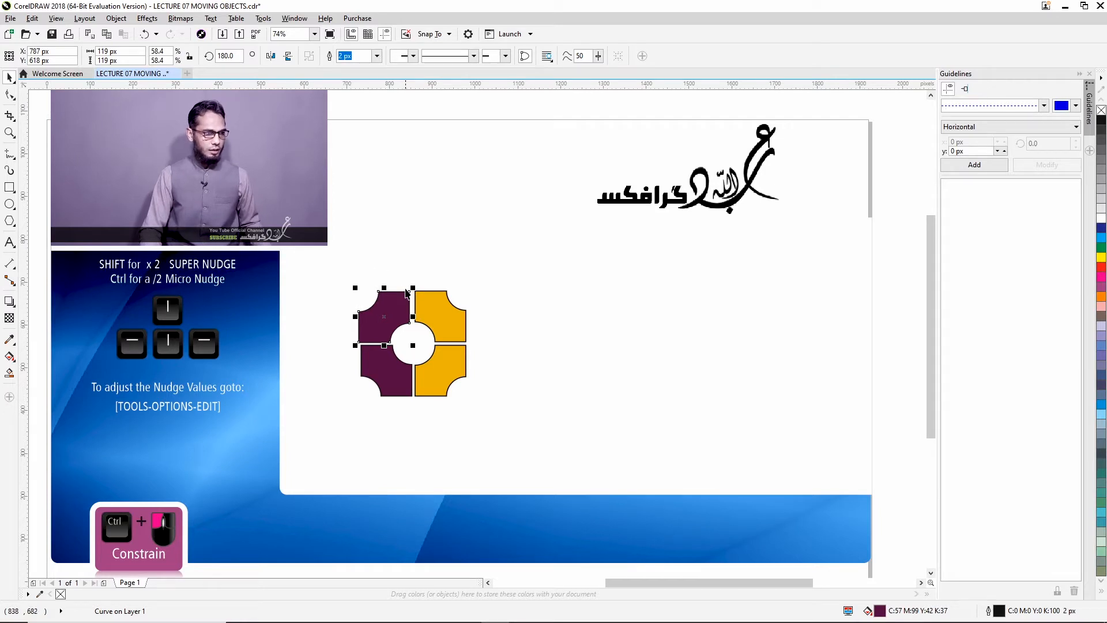
{"action": "key", "text": "Left"}
{"action": "key", "text": "Left"}
{"action": "key", "text": "Left"}
{"action": "key", "text": "Left"}
{"action": "key", "text": "Left"}
{"action": "key", "text": "Left"}
{"action": "key", "text": "Left"}
{"action": "key", "text": "Left"}
{"action": "key", "text": "Left"}
{"action": "key", "text": "Left"}
{"action": "key", "text": "Left"}
{"action": "key", "text": "Left"}
{"action": "key", "text": "Left"}
{"action": "key", "text": "Left"}
{"action": "key", "text": "Left"}
{"action": "key", "text": "Left"}
{"action": "key", "text": "Left"}
{"action": "key", "text": "Left"}
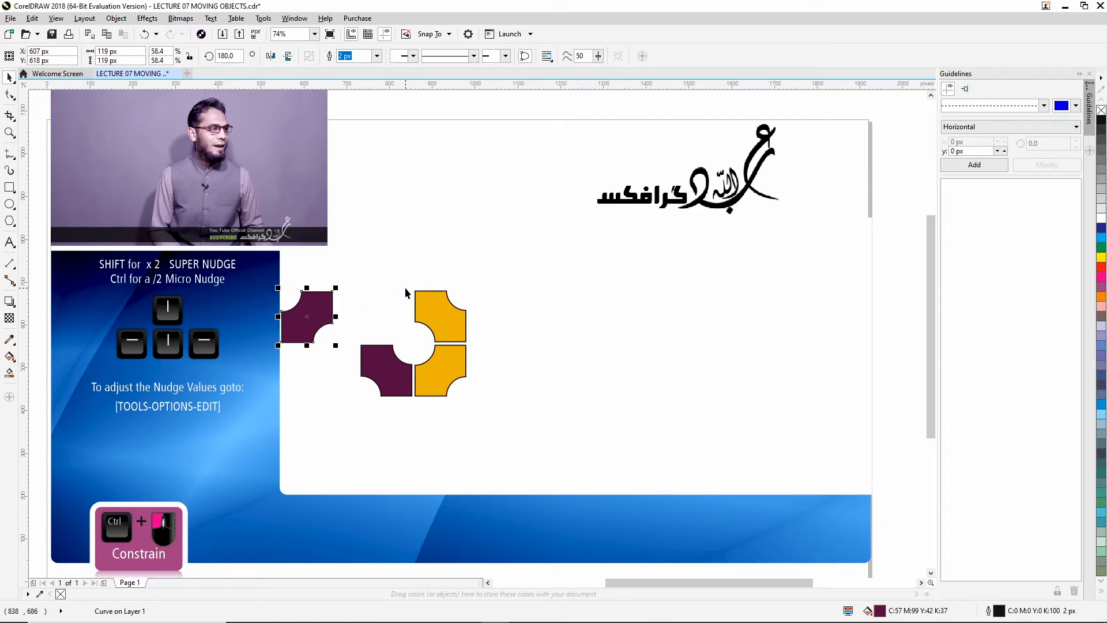
{"action": "key", "text": "Left"}
{"action": "key", "text": "Left"}
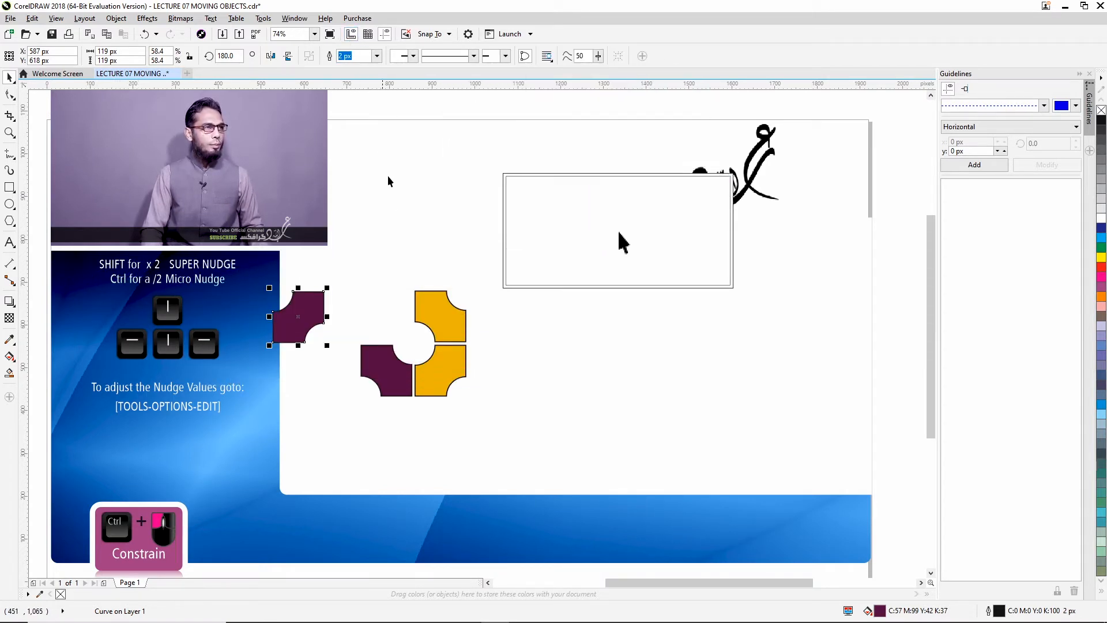
{"action": "left_click", "coordinate": [387, 191]}
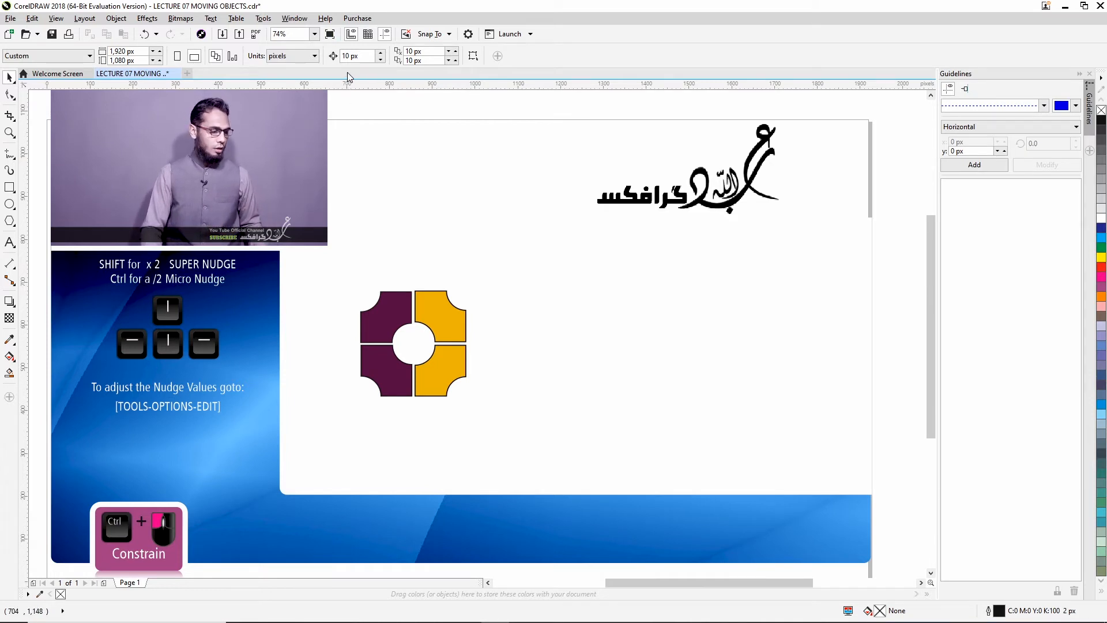
{"action": "left_click", "coordinate": [348, 56]}
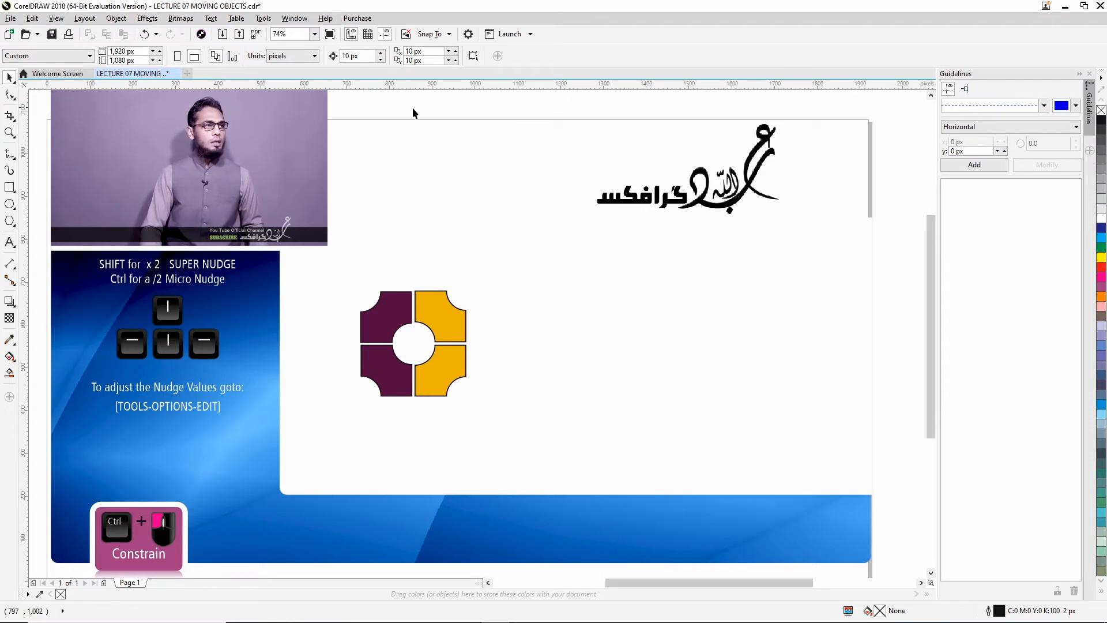
{"action": "double_click", "coordinate": [437, 86]}
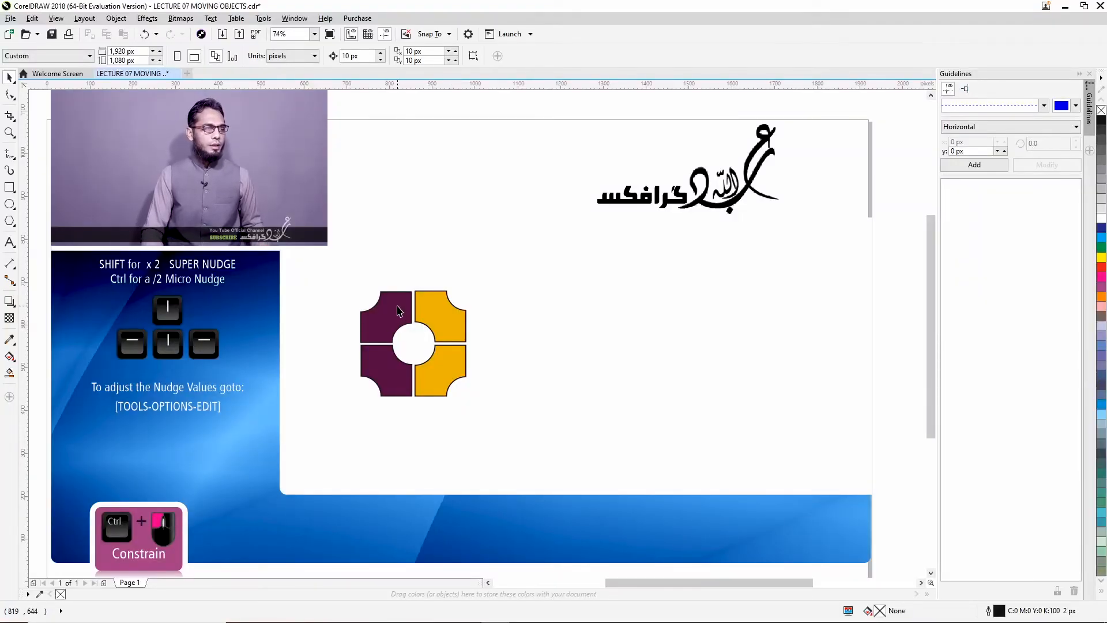
Align the upper purple shape with its neighbours by moving it to X 794 px, Y 621 px.
{"action": "left_click", "coordinate": [398, 311]}
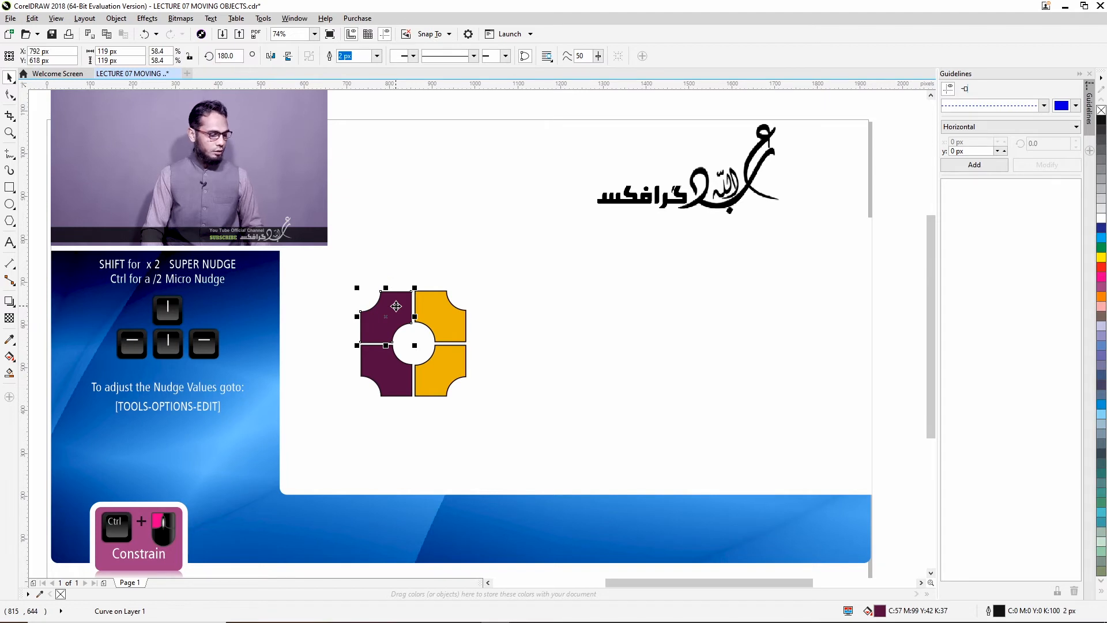
{"action": "mouse_move", "coordinate": [396, 306]}
{"action": "left_mouse_down"}
{"action": "mouse_move", "coordinate": [378, 297]}
{"action": "mouse_move", "coordinate": [361, 222]}
{"action": "mouse_move", "coordinate": [406, 162]}
{"action": "mouse_move", "coordinate": [369, 225]}
{"action": "mouse_move", "coordinate": [310, 248]}
{"action": "mouse_move", "coordinate": [368, 239]}
{"action": "mouse_move", "coordinate": [394, 298]}
{"action": "left_mouse_up"}
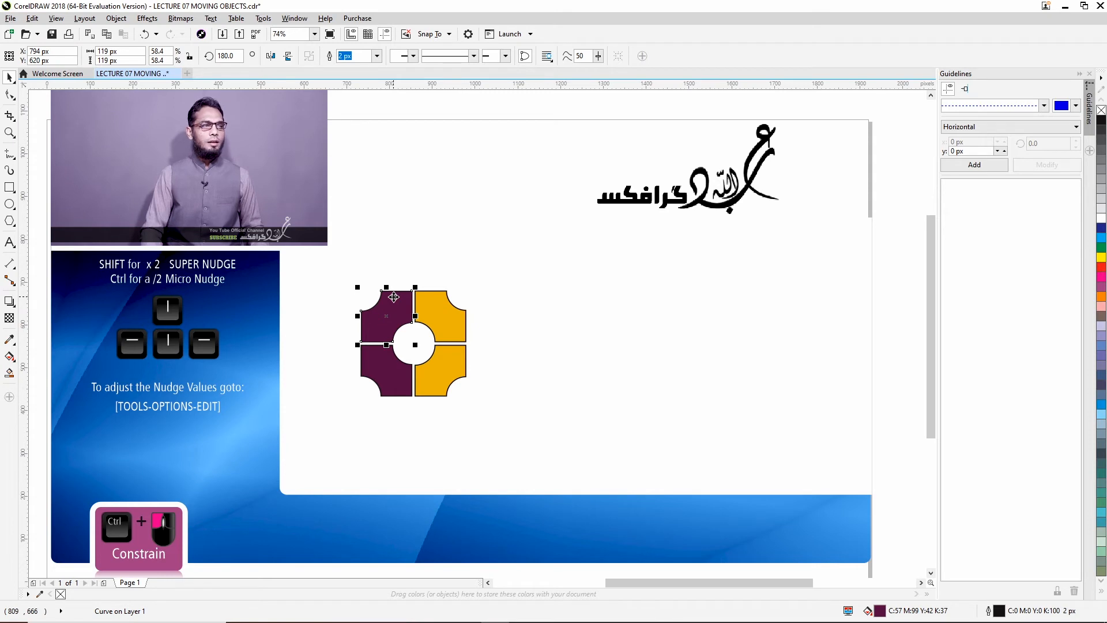
{"action": "left_click_drag", "start_coordinate": [390, 305], "coordinate": [331, 317]}
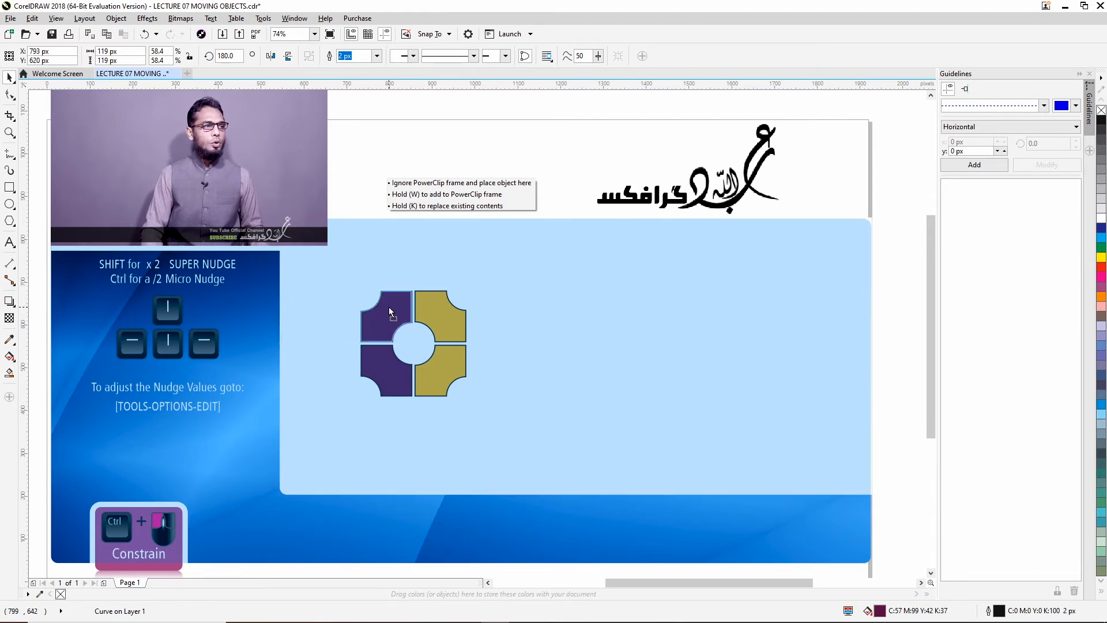
{"action": "left_click_drag", "start_coordinate": [389, 307], "coordinate": [388, 306]}
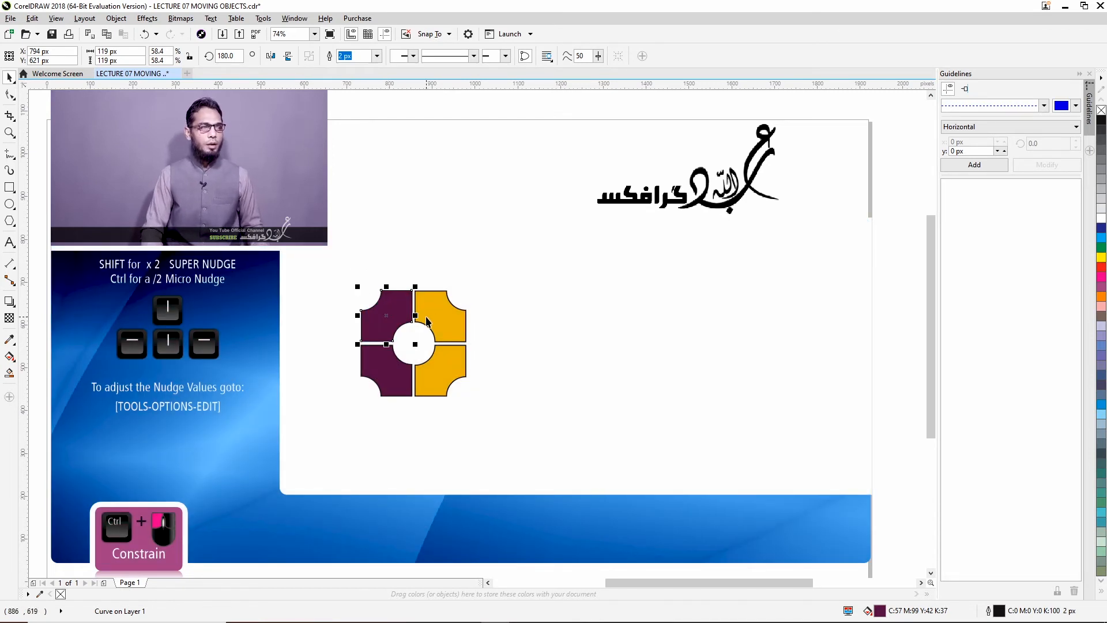
Move the upper and lower yellow shapes horizontally away from the purple ones, to about X 1,310 px.
{"action": "left_click_drag", "start_coordinate": [434, 317], "coordinate": [572, 321]}
{"action": "left_click_drag", "start_coordinate": [435, 371], "coordinate": [604, 384]}
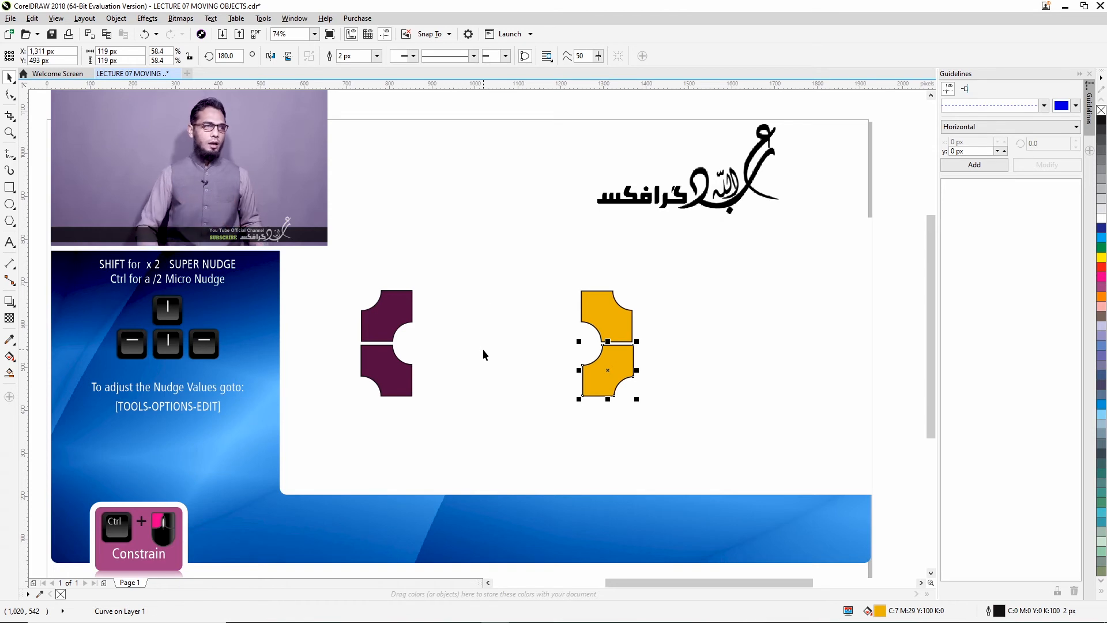
Try moving both yellow shapes freely up and to the right, and undo both moves.
{"action": "left_click_drag", "start_coordinate": [617, 323], "coordinate": [707, 296]}
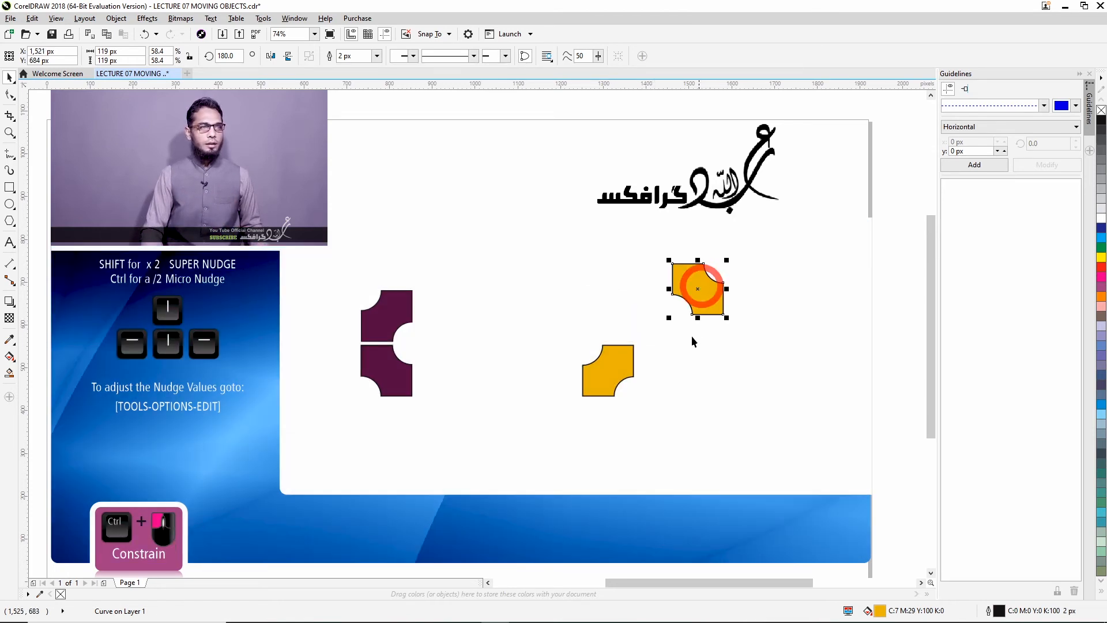
{"action": "left_click_drag", "start_coordinate": [615, 370], "coordinate": [708, 348]}
{"action": "key", "text": "ctrl+z"}
{"action": "key", "text": "ctrl+z"}
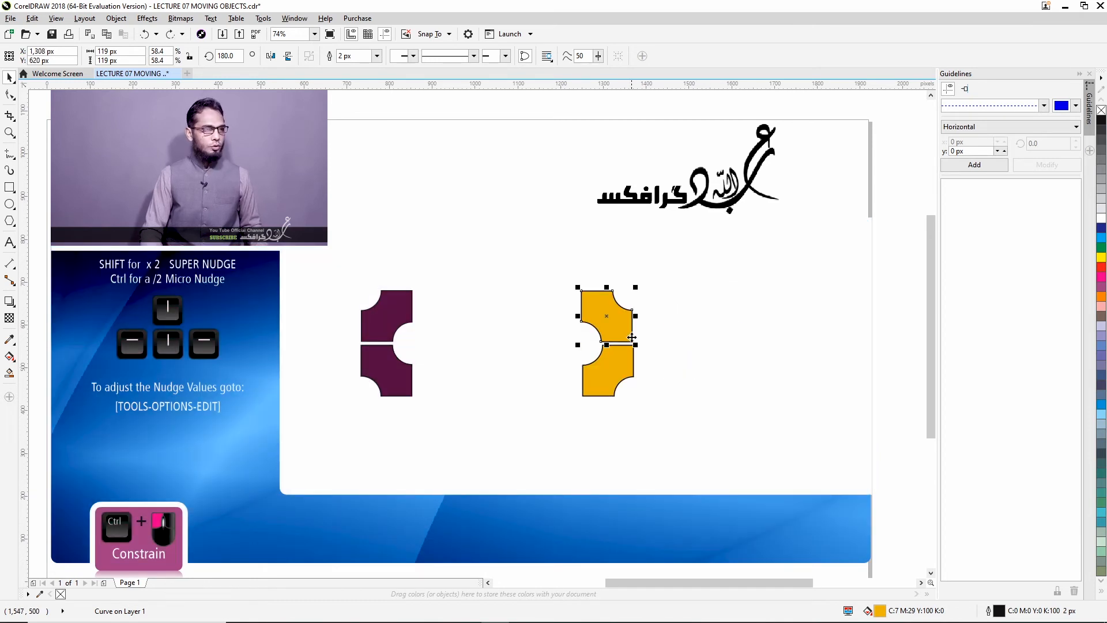
Move both yellow shapes further right in a straight horizontal line, to about X 1,618 px.
{"action": "left_click_drag", "start_coordinate": [604, 311], "coordinate": [736, 311]}
{"action": "left_click", "coordinate": [646, 371]}
{"action": "left_click_drag", "start_coordinate": [611, 363], "coordinate": [735, 362]}
{"action": "left_click_drag", "start_coordinate": [744, 362], "coordinate": [740, 364]}
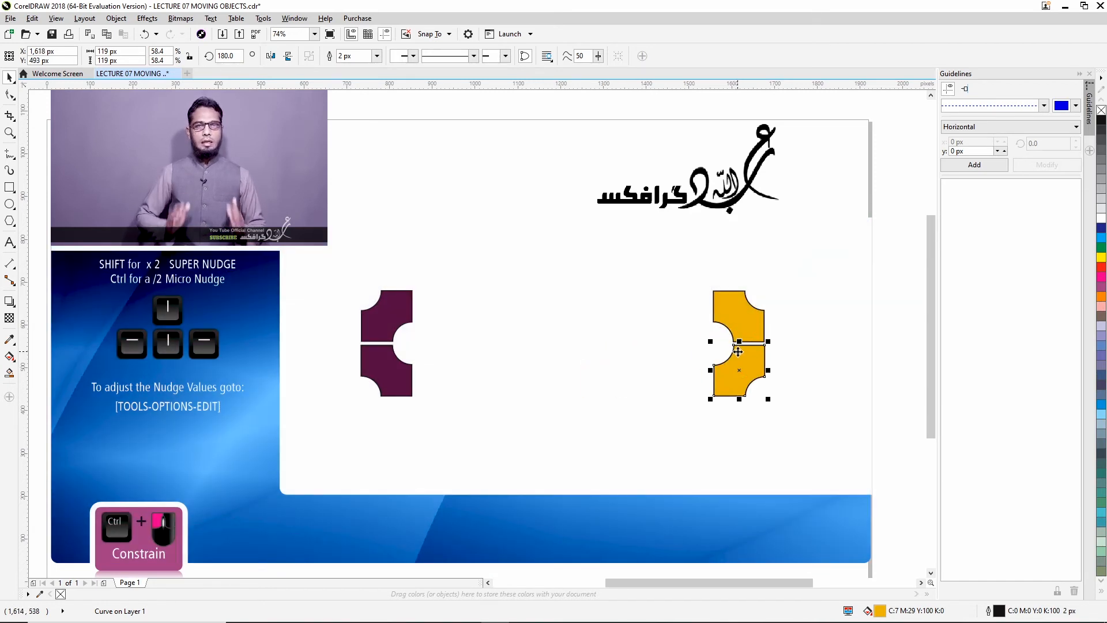